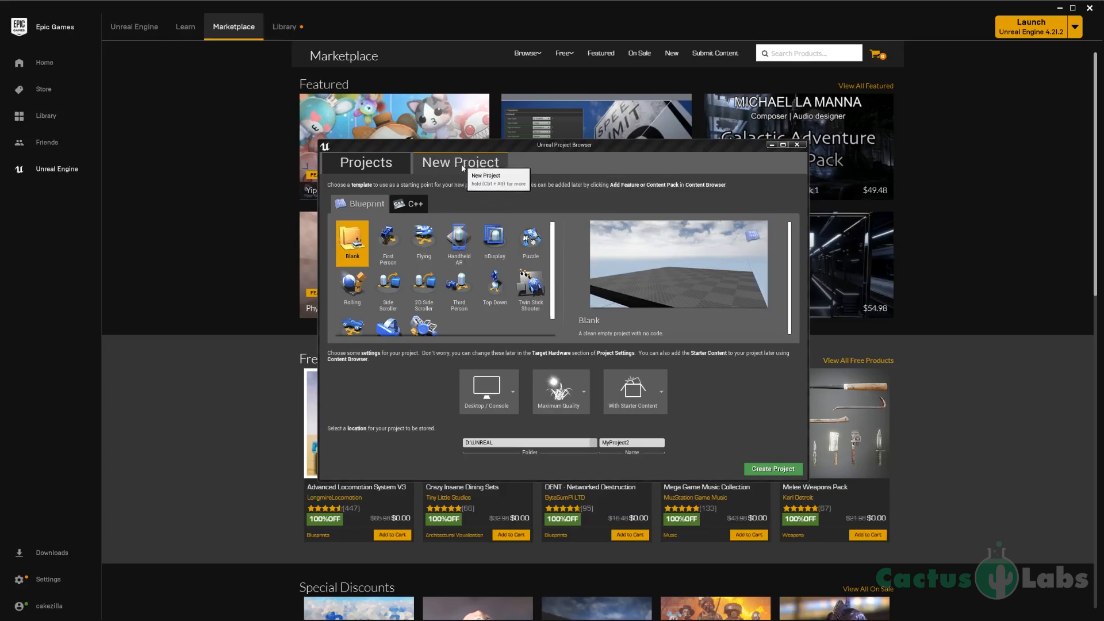
Step: Create a Blueprint project named UE4_Tutorial from the Third Person template with starter content
left_click(454, 288)
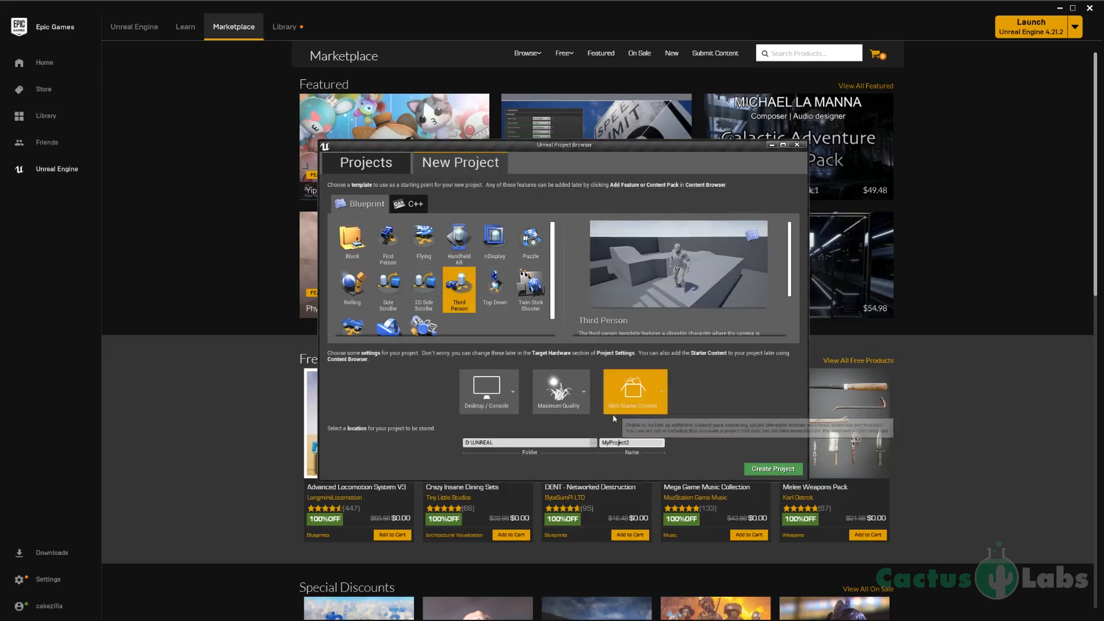
type("UE4_)")
key("BackSpace")
type("Tutorial")
left_click(776, 469)
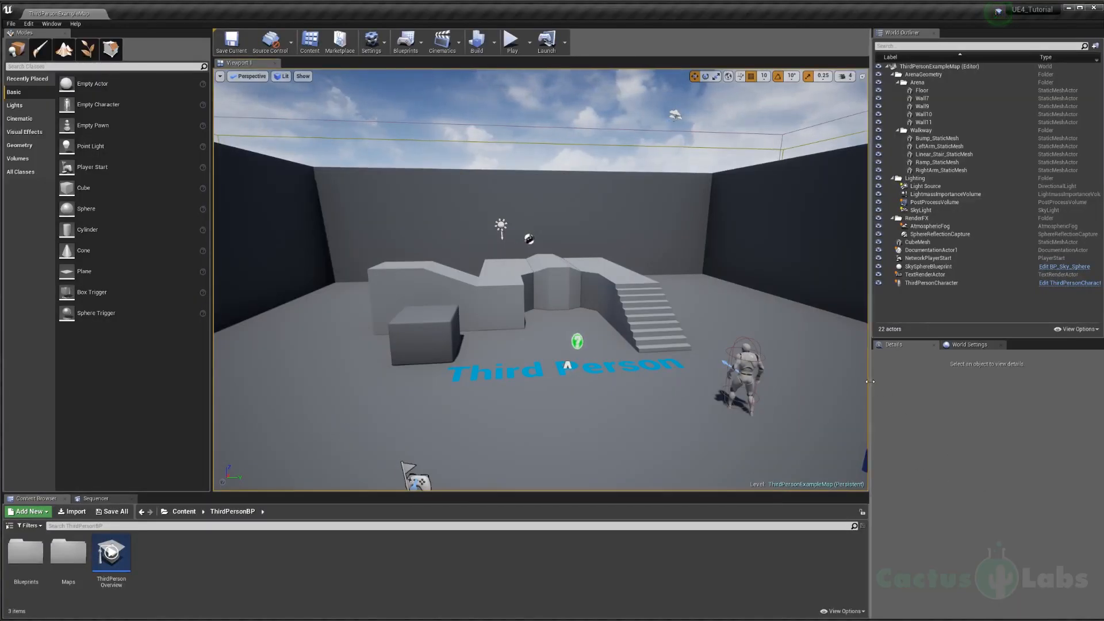
Step: Enlarge the Details and Content Browser areas, and show the Content Browser's folder tree at a narrower width
left_click_drag(871, 382, 860, 384)
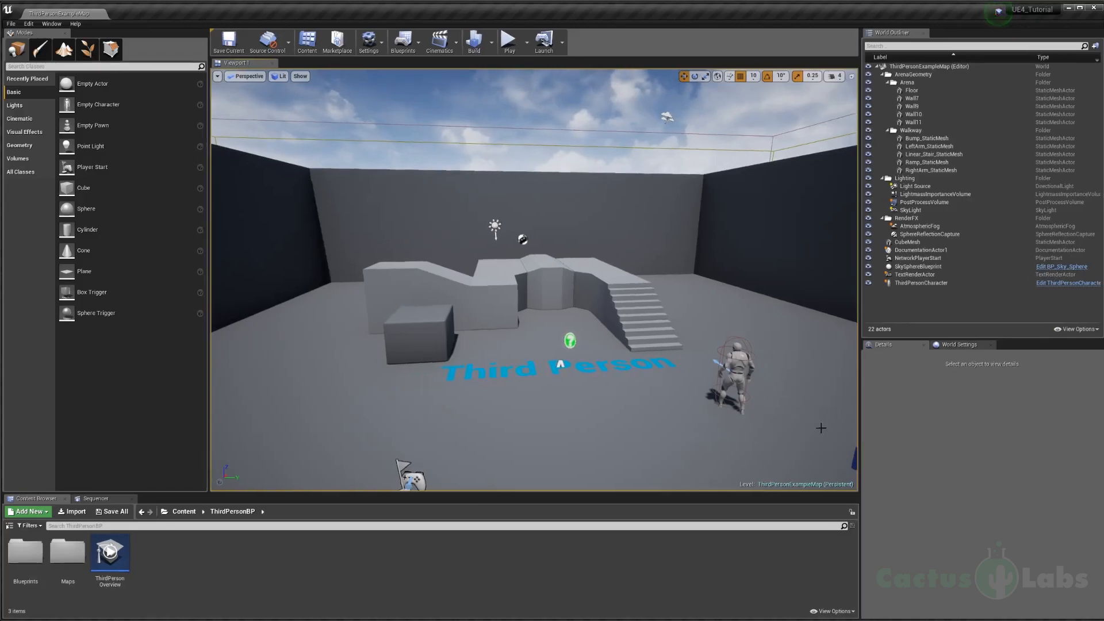
left_click_drag(828, 493, 724, 473)
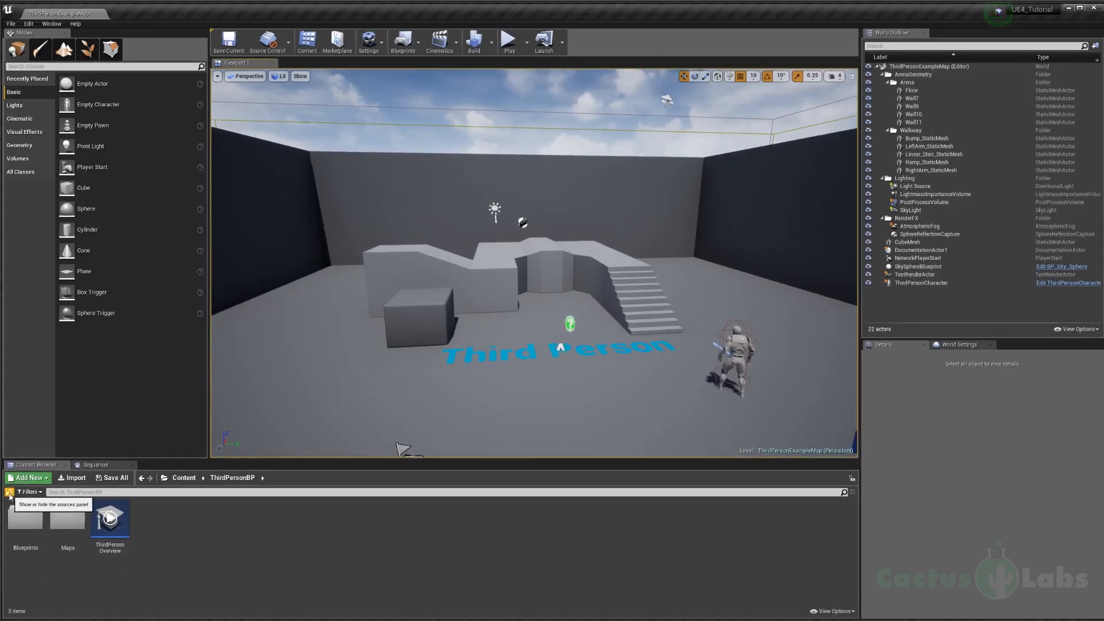
left_click(9, 493)
left_click_drag(215, 508, 105, 509)
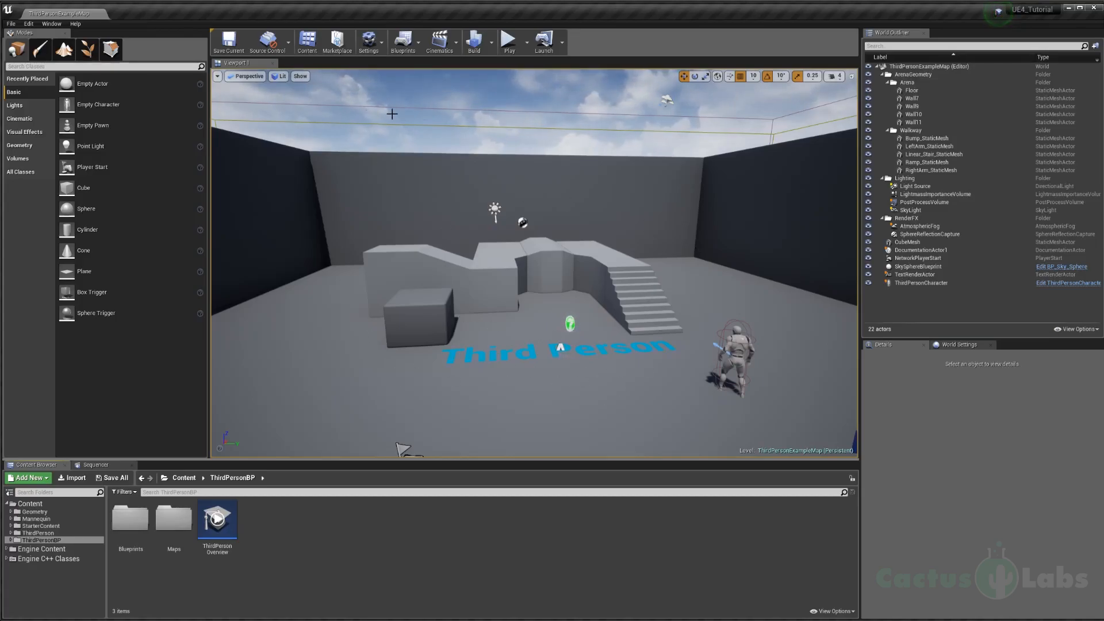
Step: Select the back wall, the bump mesh and the walkway's right arm in turn to inspect them
left_click(546, 203)
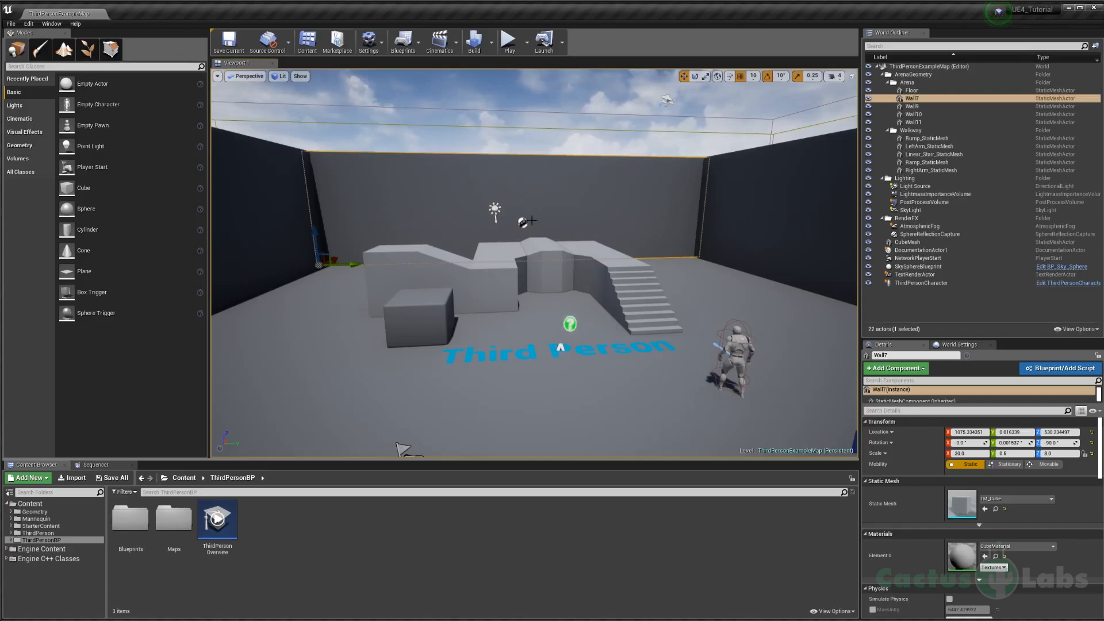
left_click(526, 256)
left_click(556, 248)
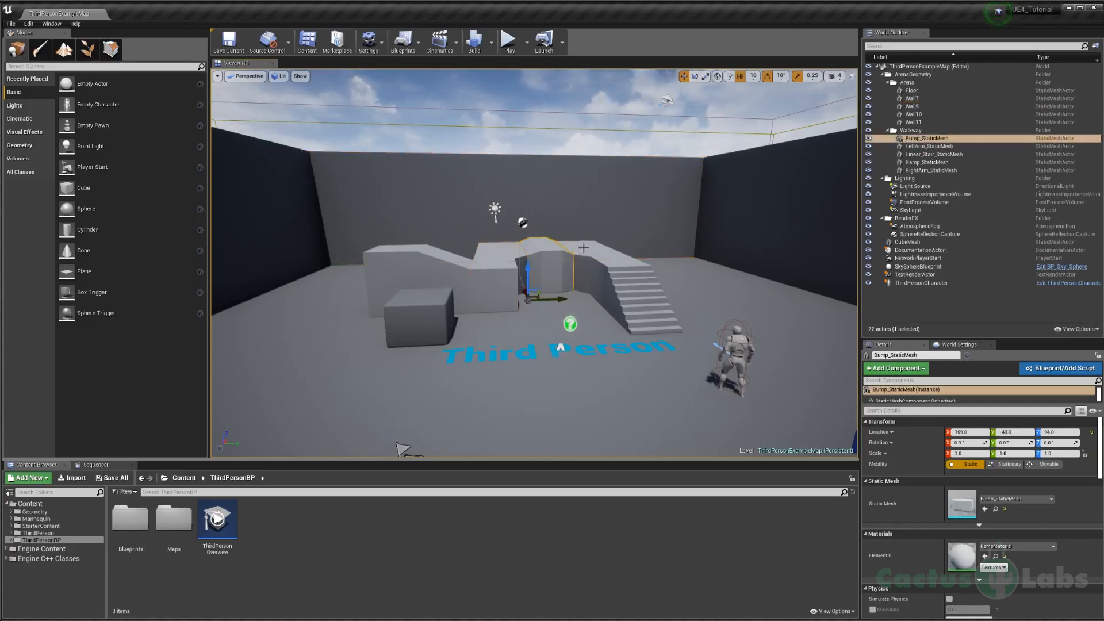
left_click(585, 248)
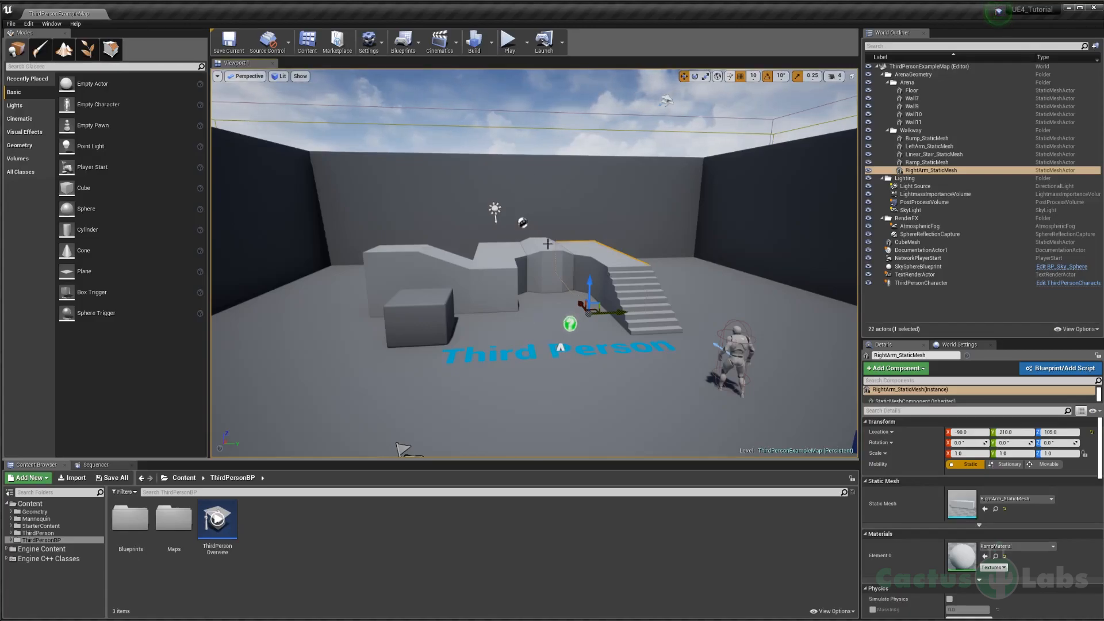
Step: Fly the viewport camera around the arena to examine the level from different positions and angles
right_click_drag(529, 229, 877, 212)
key("w")
key("s")
key("s")
key("a")
key("s")
key("q")
key("e")
key("q")
key("e")
key("q")
key("w")
key("a")
key("s")
key("w")
key("q")
key("w")
key("d")
key("s")
key("a")
key("e")
key("q")
key("s")
key("e")
key("d")
key("w")
key("a")
right_click_drag(439, 228, 381, 191)
Step: Delete the loose cube and all walkway meshes: the ramp, left arm, bump, right arm and stairs
left_click(494, 211)
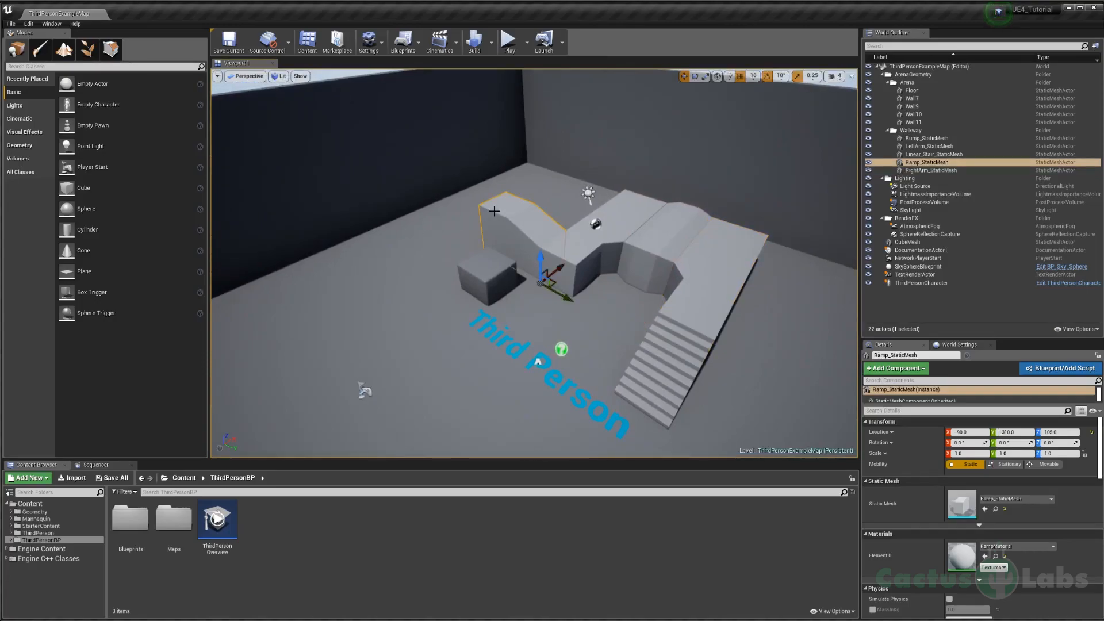
key("Delete")
left_click(488, 277)
key("Delete")
left_click(595, 252)
key("Delete")
left_click(683, 243)
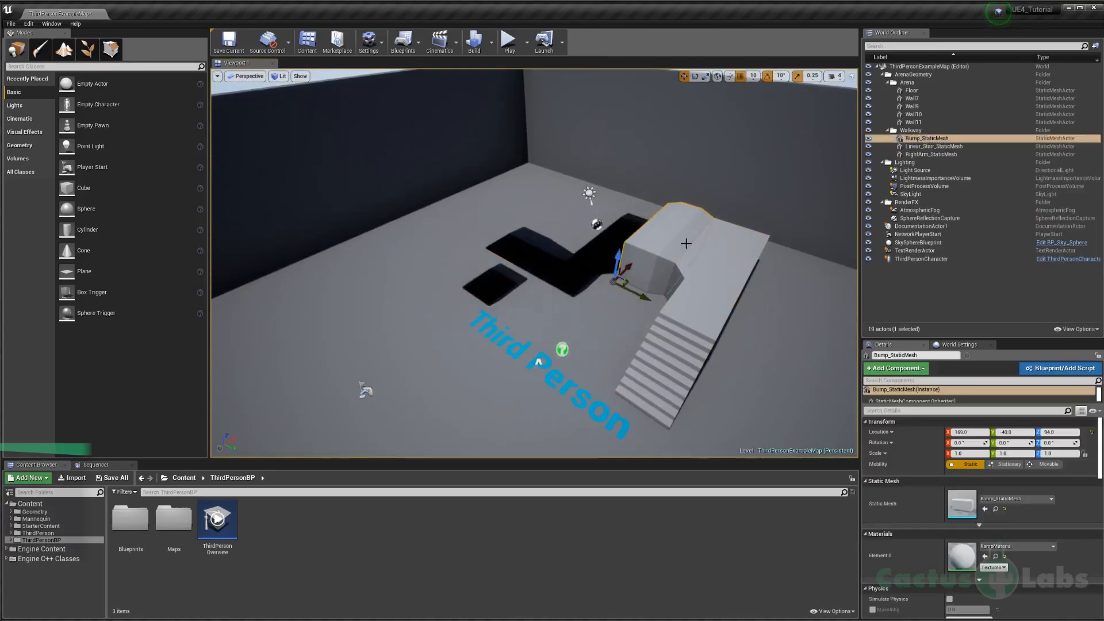
key("Delete")
left_click(719, 283)
key("Delete")
left_click(670, 350)
key("Delete")
Step: Delete the Third Person floor text and the documentation actor beside it
left_click(540, 368)
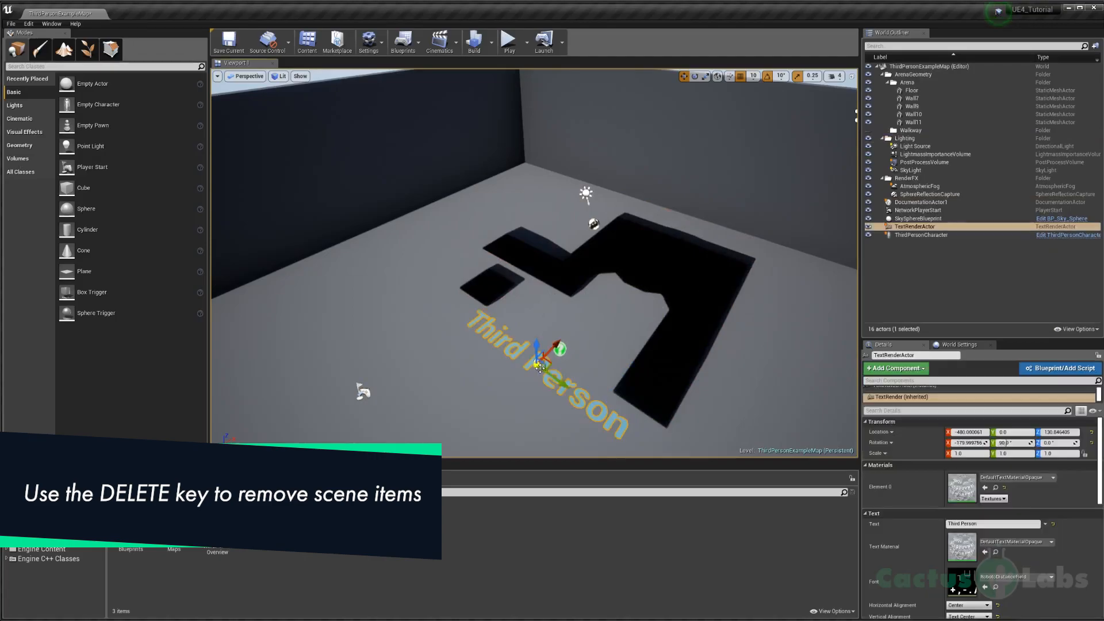
left_click(559, 352)
key("Delete")
left_click(533, 361)
key("Delete")
Step: Rebuild only the level's lighting to clear the leftover shadows from the floor
right_click_drag(533, 361, 520, 333)
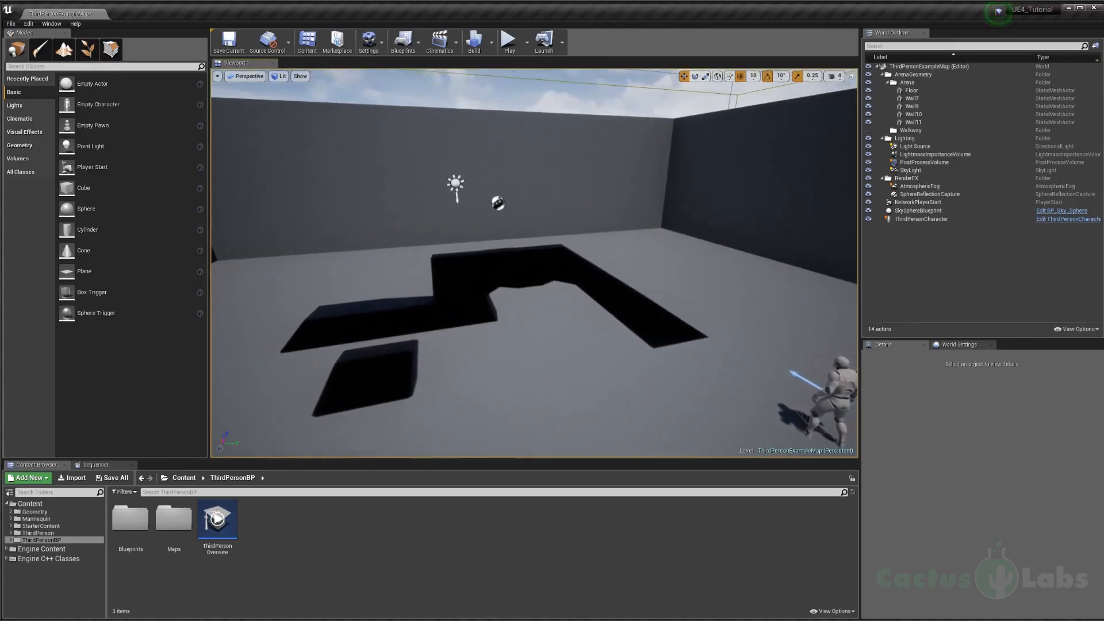
left_click(491, 42)
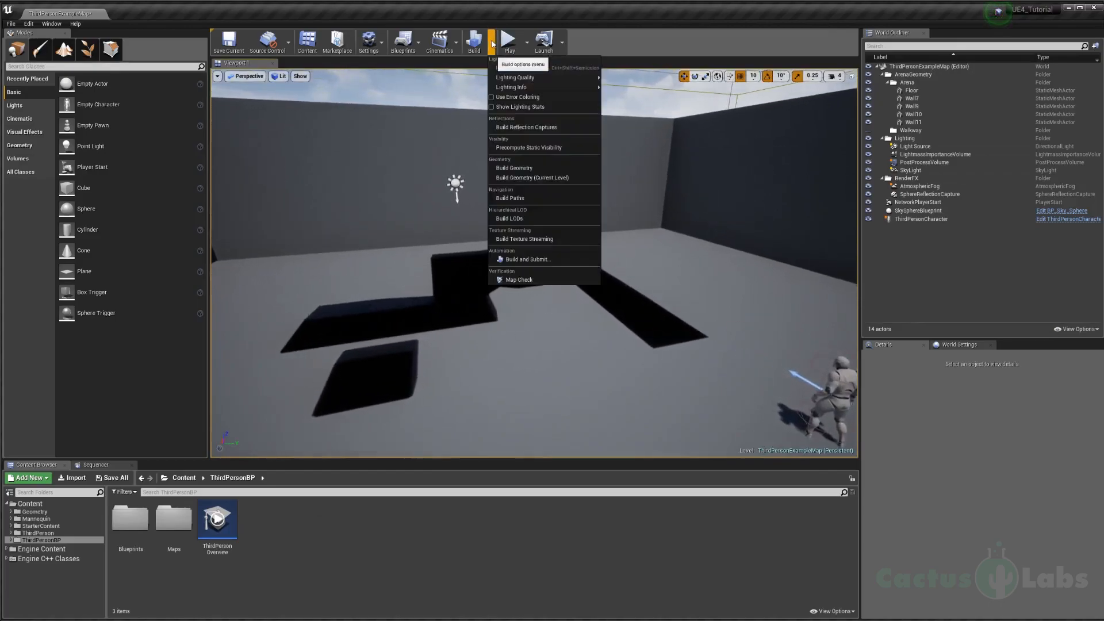
left_click(515, 69)
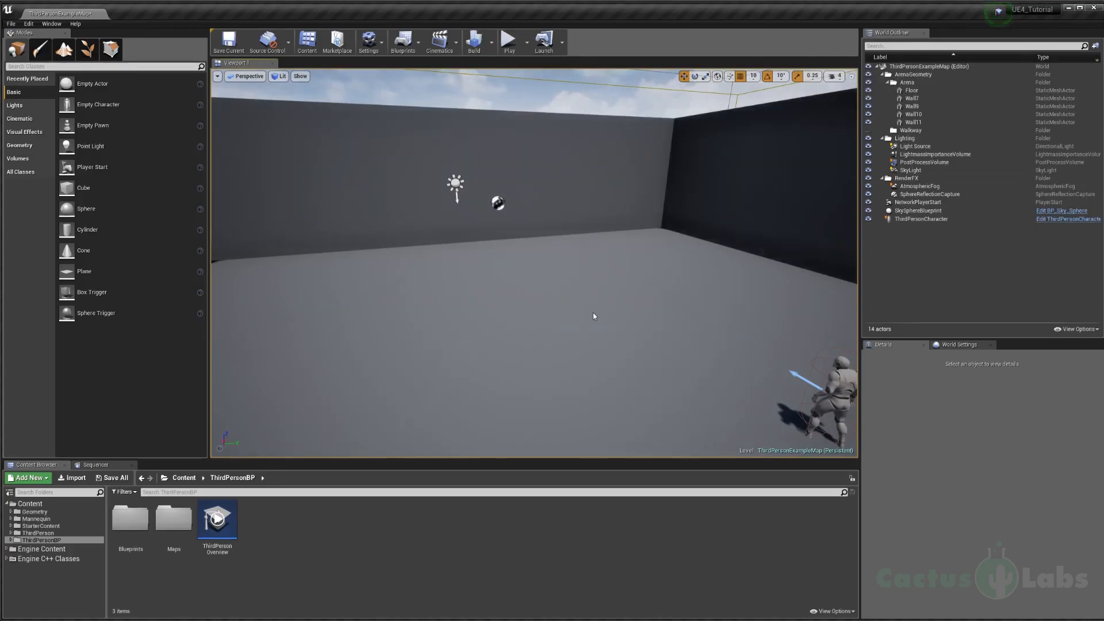
Step: Play the level in the viewport, test the character's running and jumping, and end the play session
right_click_drag(618, 286, 648, 296)
key("s")
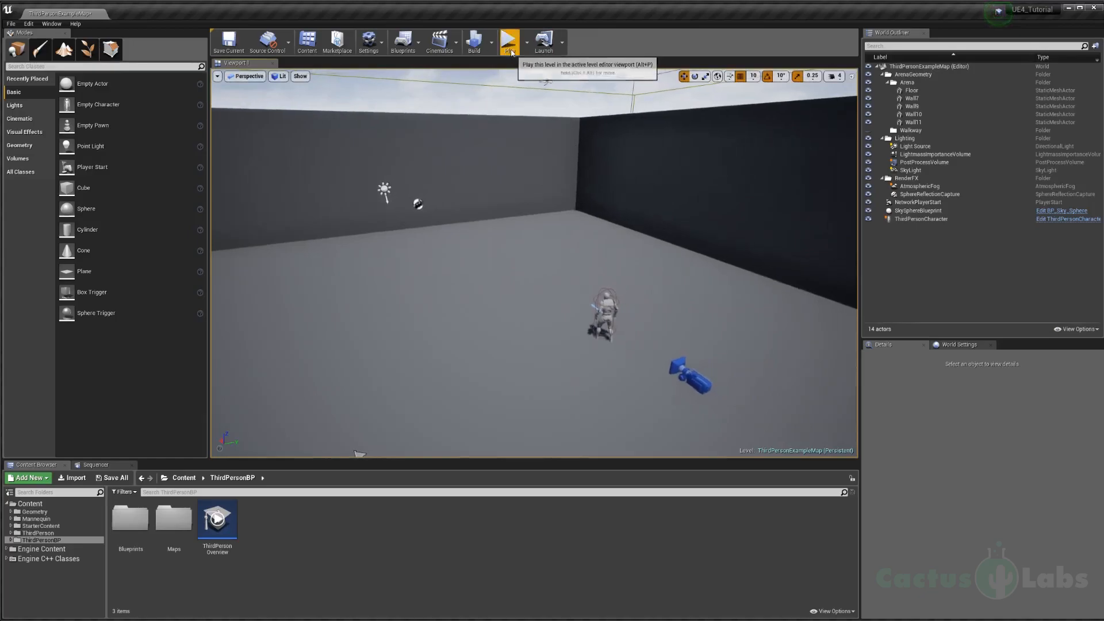
left_click(509, 46)
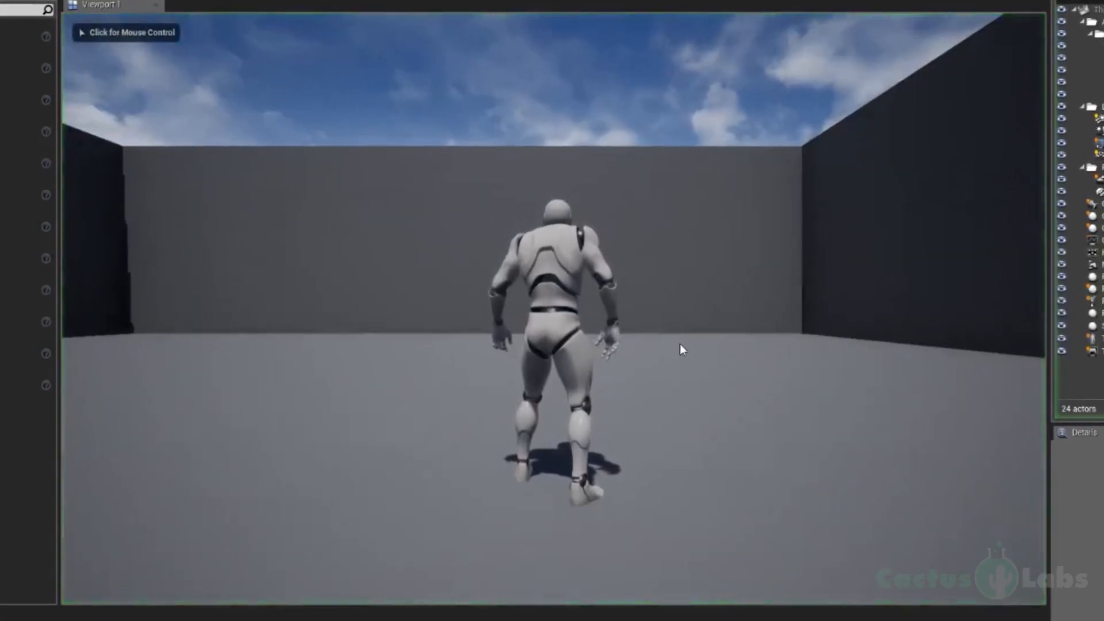
left_click(605, 283)
key("w")
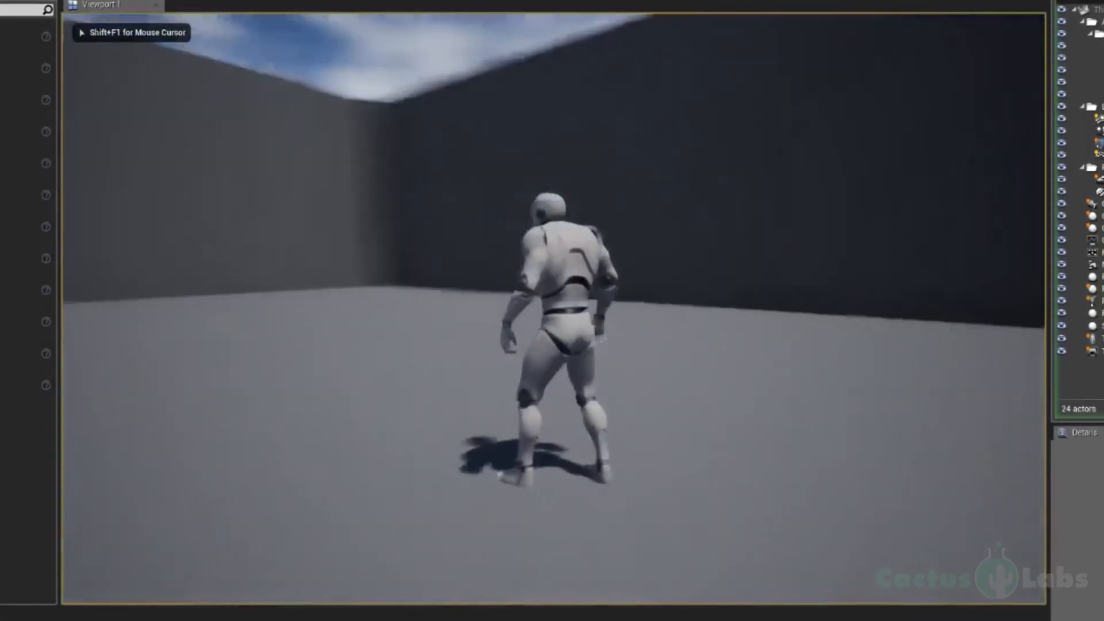
key("w")
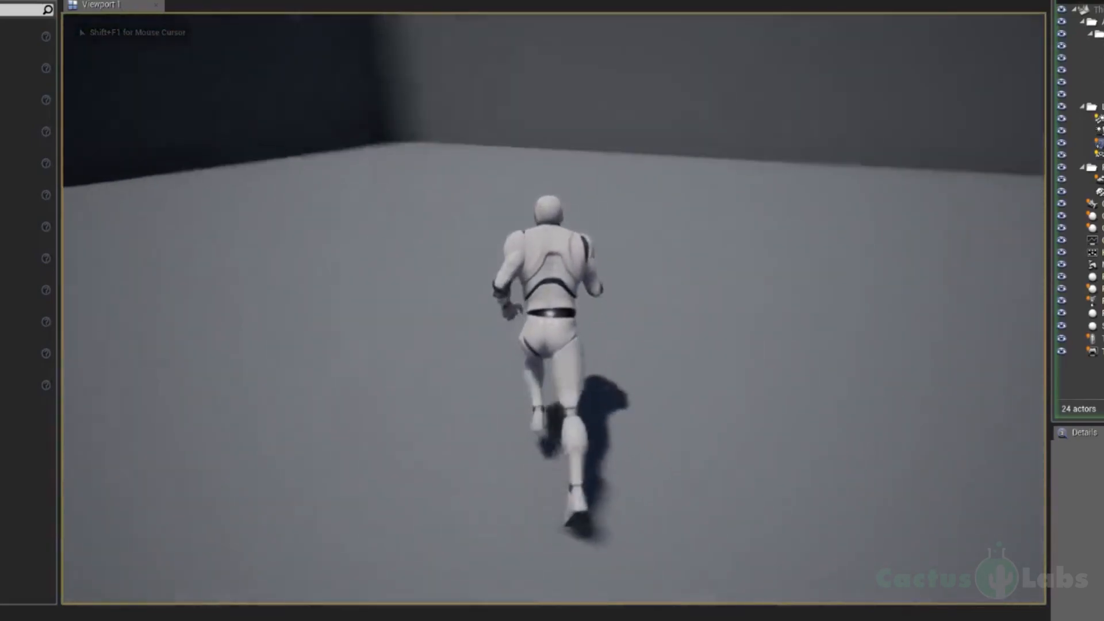
key("space")
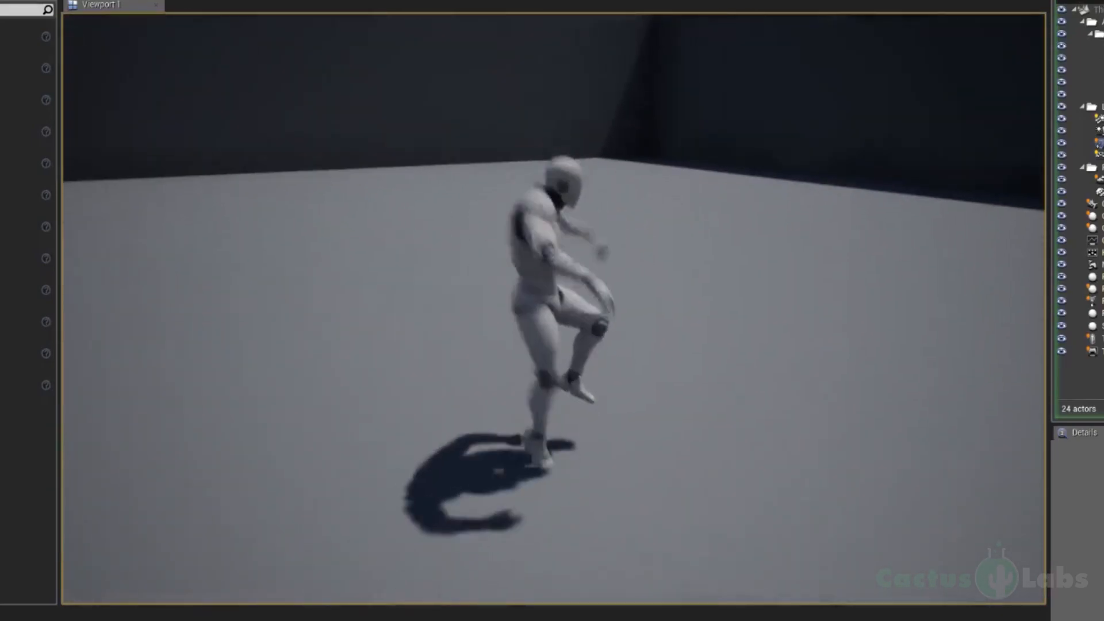
key("space")
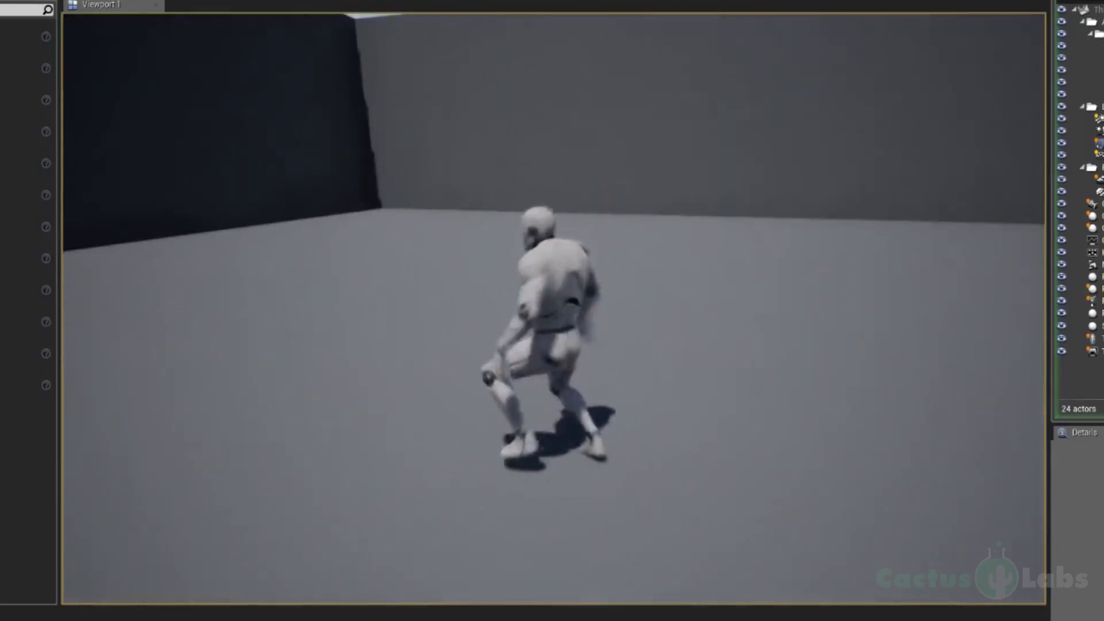
key("space")
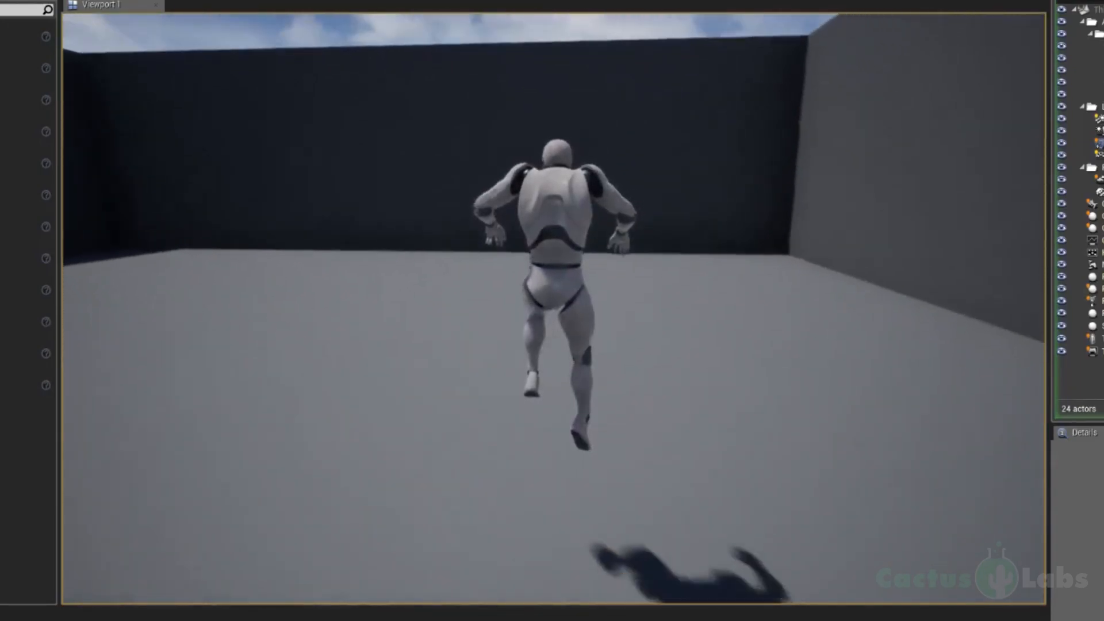
key("Escape")
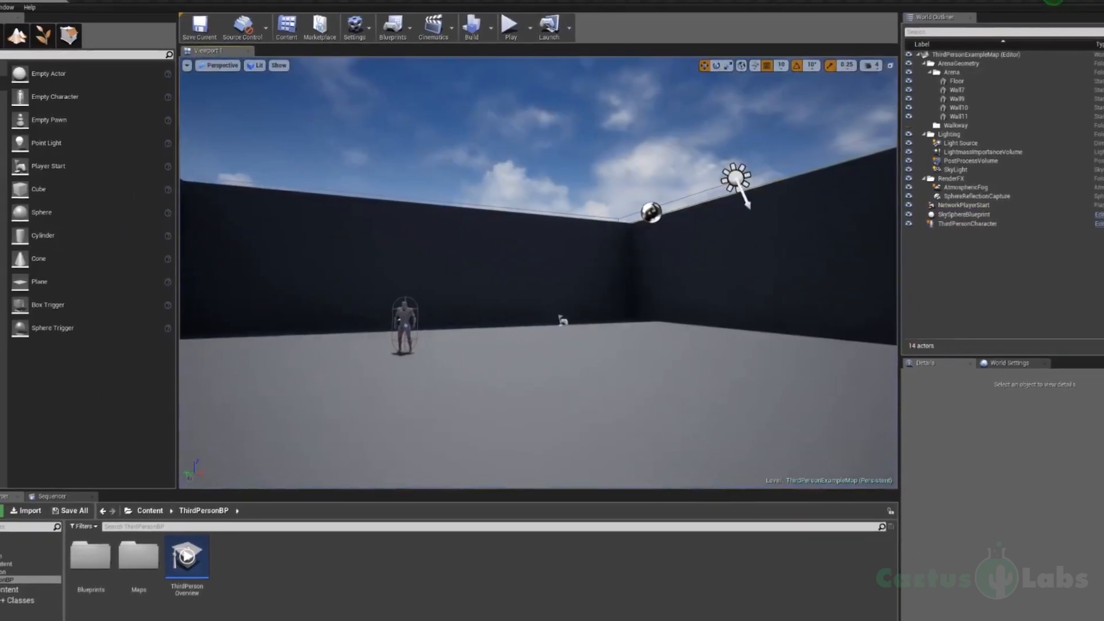
Step: Create a folder named CustomContent in the root Content folder and open it
right_click_drag(539, 270, 430, 266)
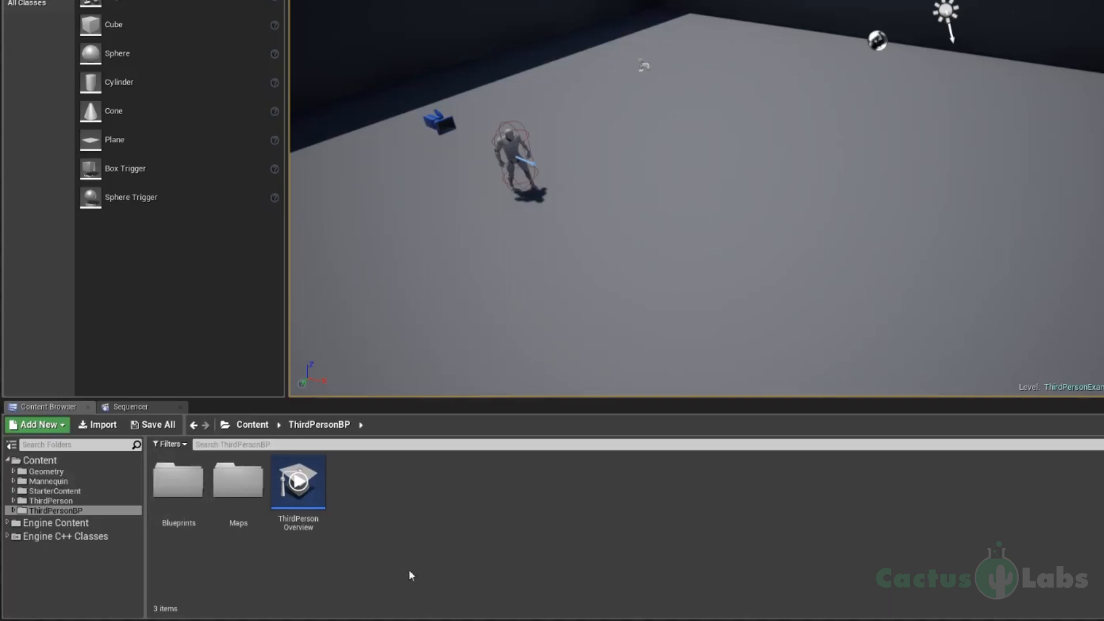
left_click(38, 460)
left_click(49, 429)
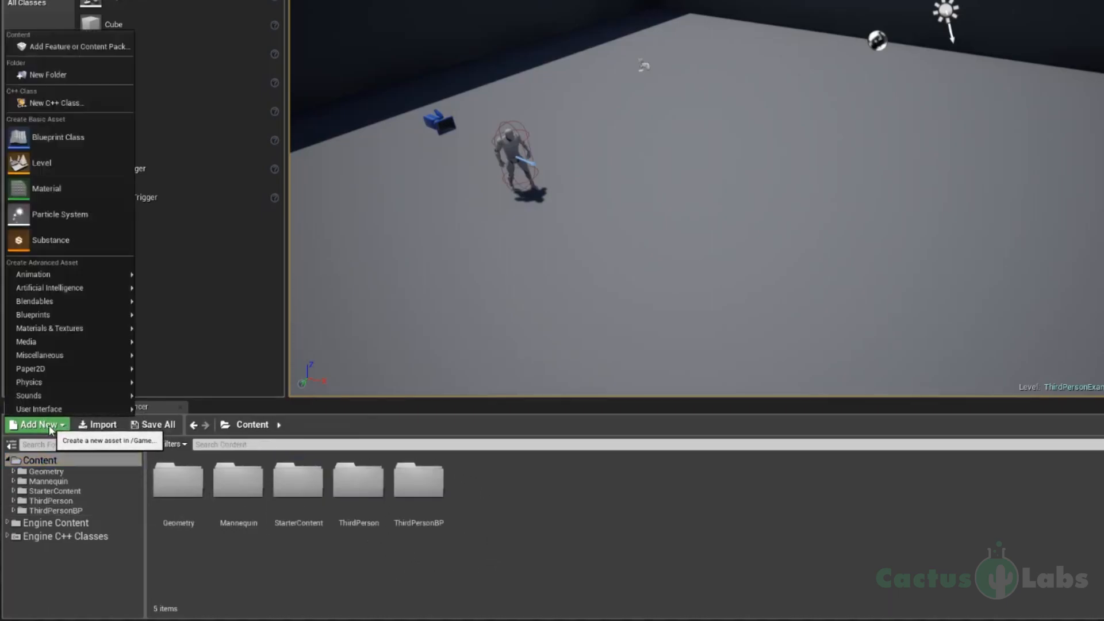
left_click(57, 72)
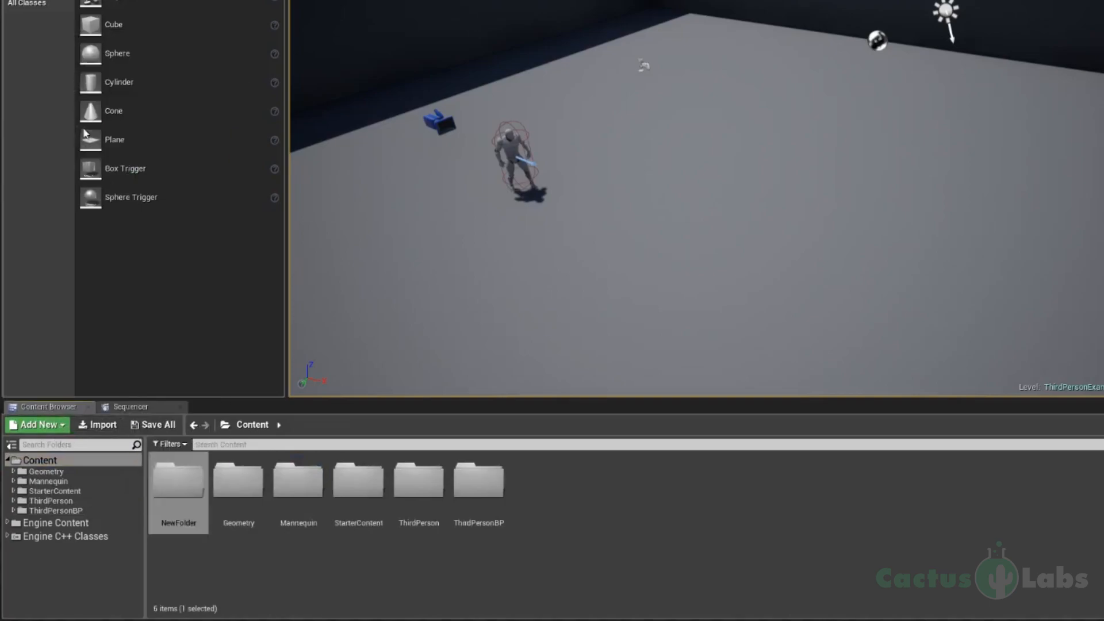
right_click(193, 526)
left_click(192, 526)
right_click(192, 527)
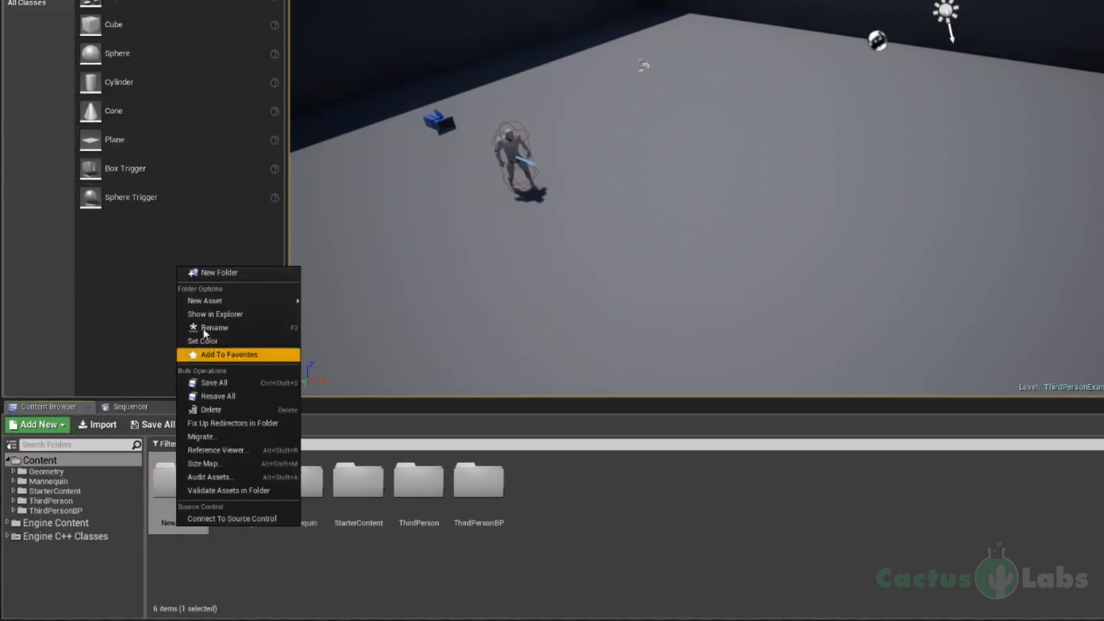
left_click(228, 330)
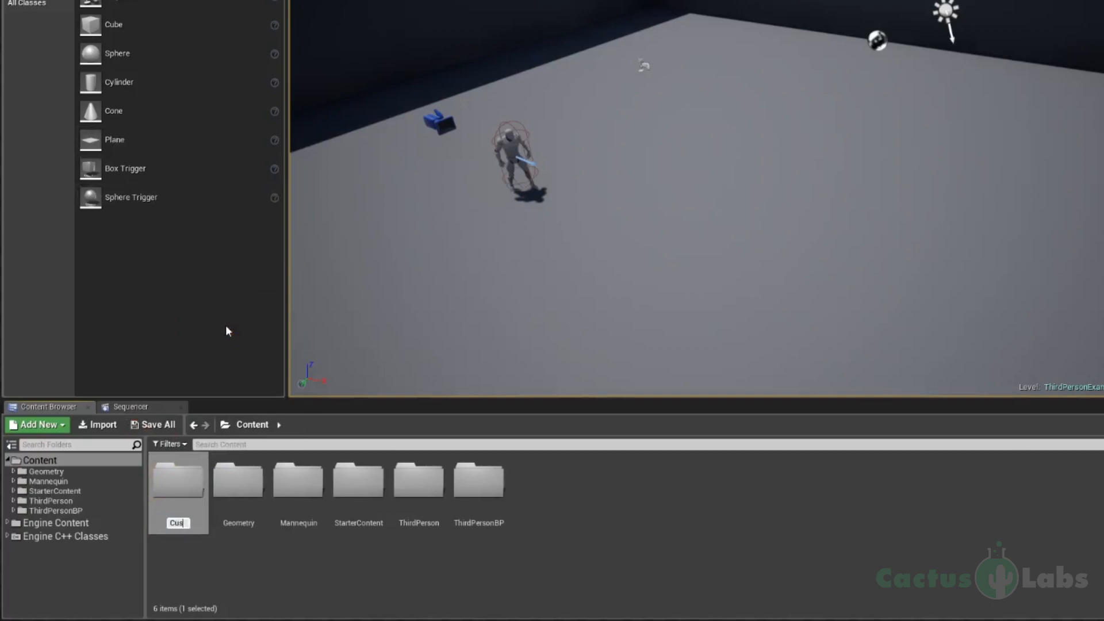
type("CustomContent")
key("Return")
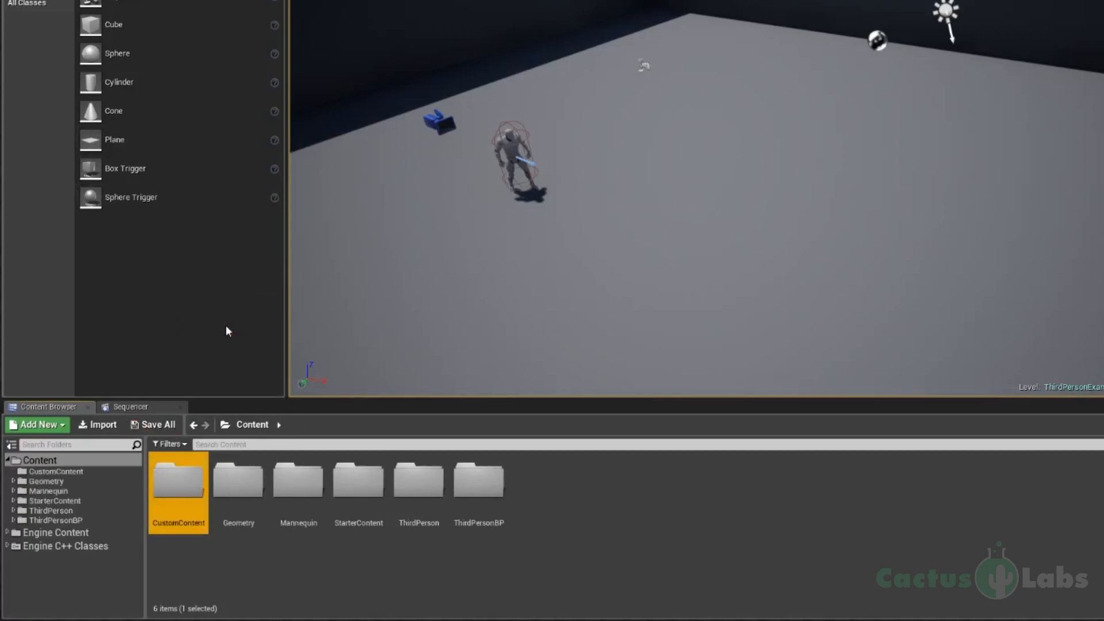
double_click(180, 483)
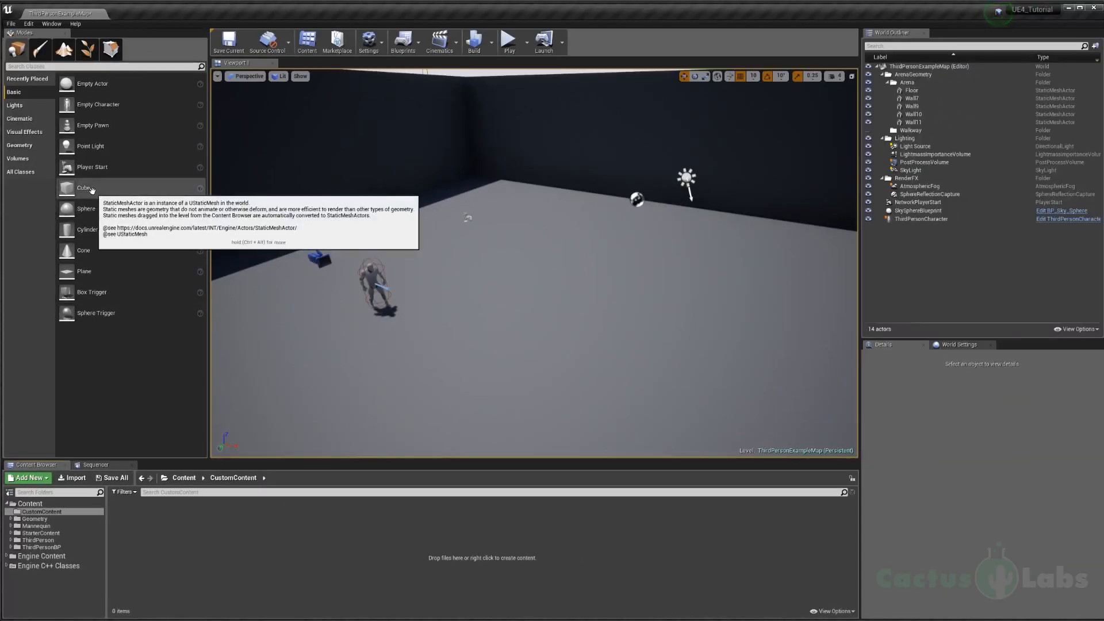
Step: Place a cube, a cylinder and a cone on the arena floor
left_click_drag(92, 190, 552, 325)
left_click_drag(87, 229, 643, 299)
right_click_drag(437, 258, 495, 285)
key("w")
Step: Select the cylinder and move it horizontally across the floor, closer to the cube
right_click_drag(357, 295, 352, 297)
left_click(356, 304)
key("w")
right_click_drag(433, 304, 397, 262)
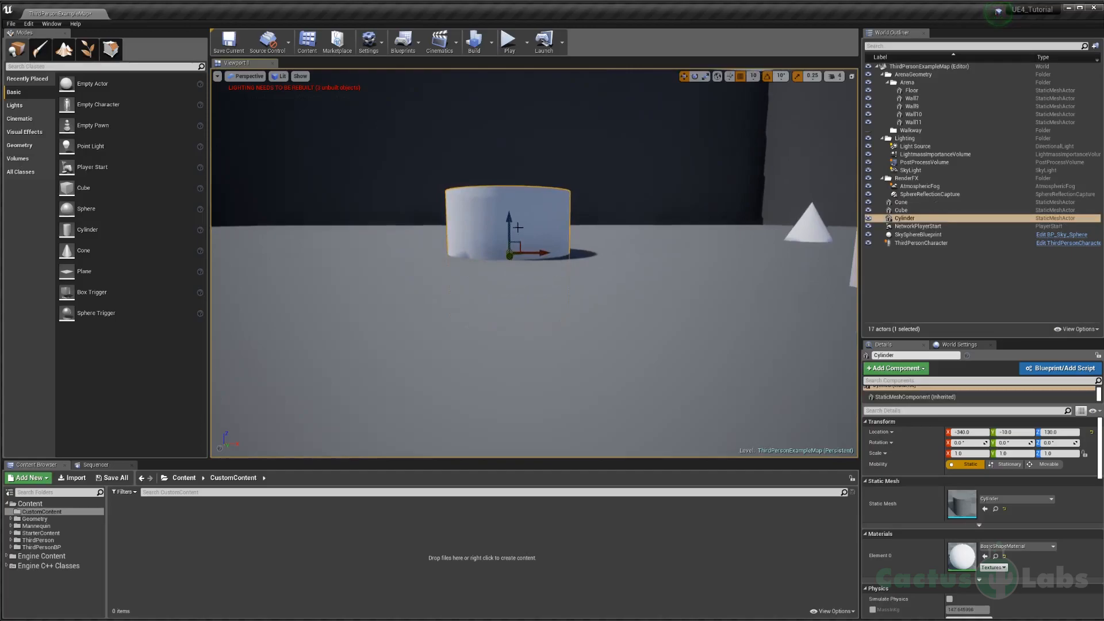
right_click_drag(514, 252, 520, 249)
key("s")
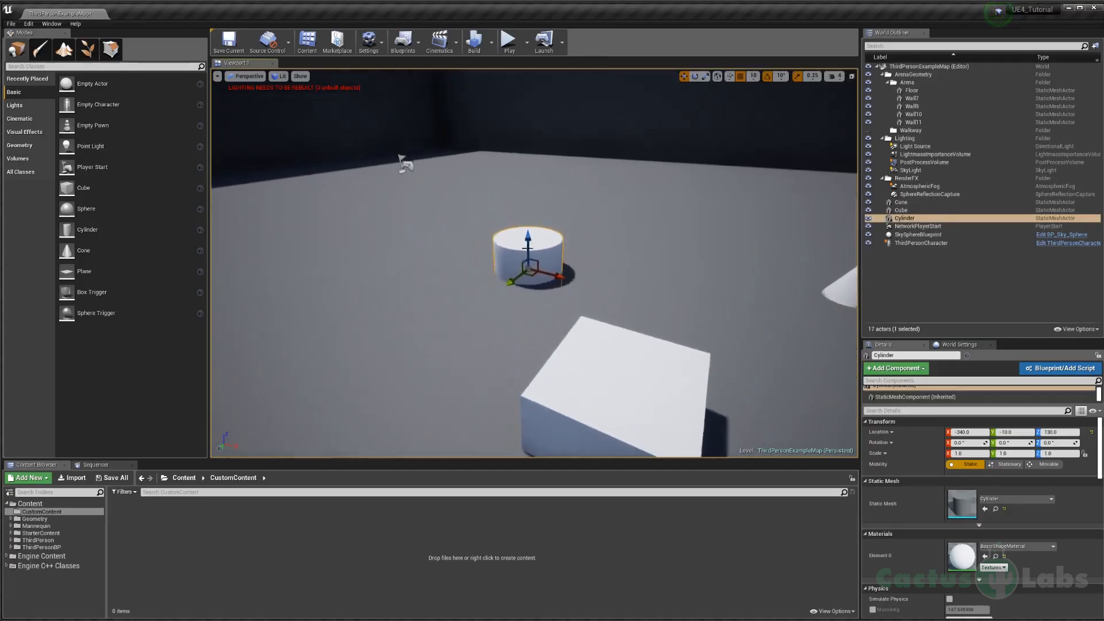
left_click_drag(555, 277, 459, 314)
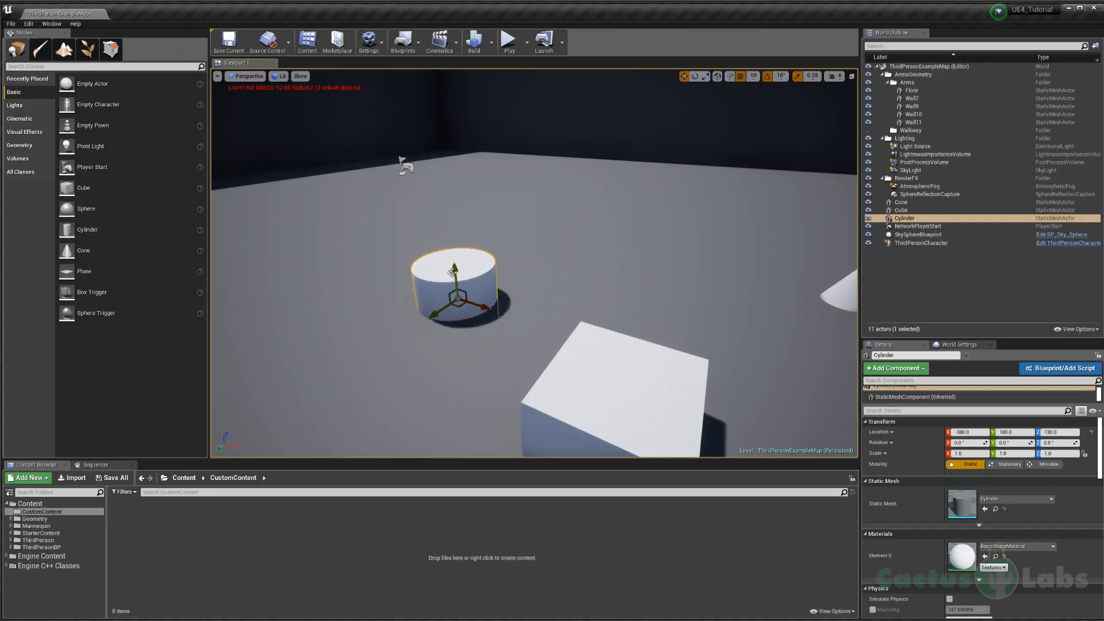
Step: Raise the cylinder and move it along several axes to about X -370, Y 130, Z 190
left_click_drag(454, 269, 441, 233)
left_click_drag(461, 273, 502, 277)
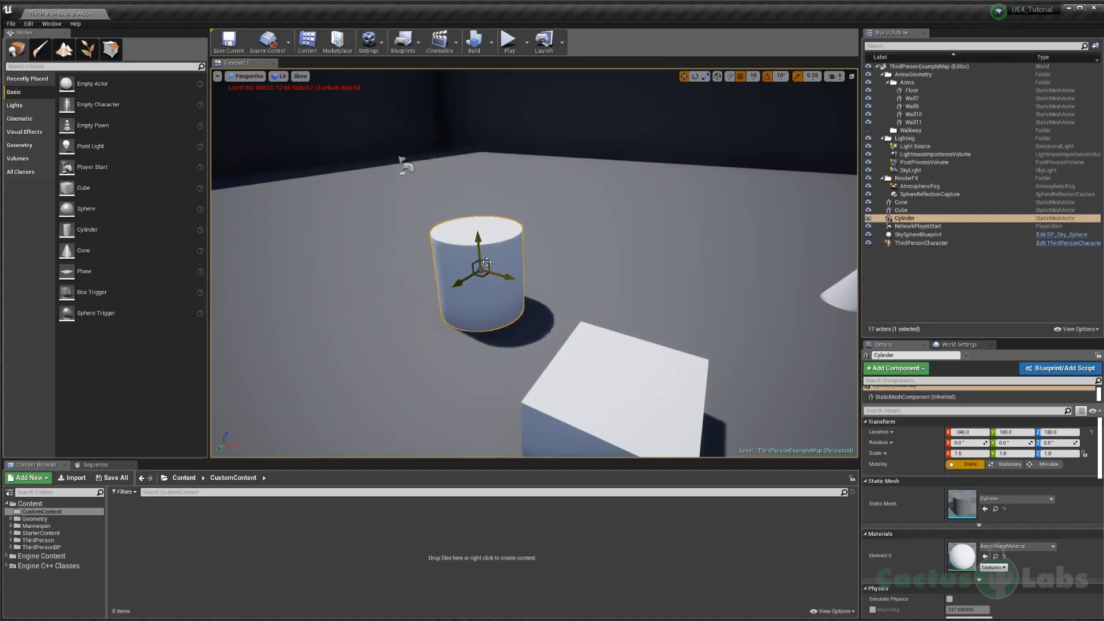
left_click_drag(486, 264, 455, 230)
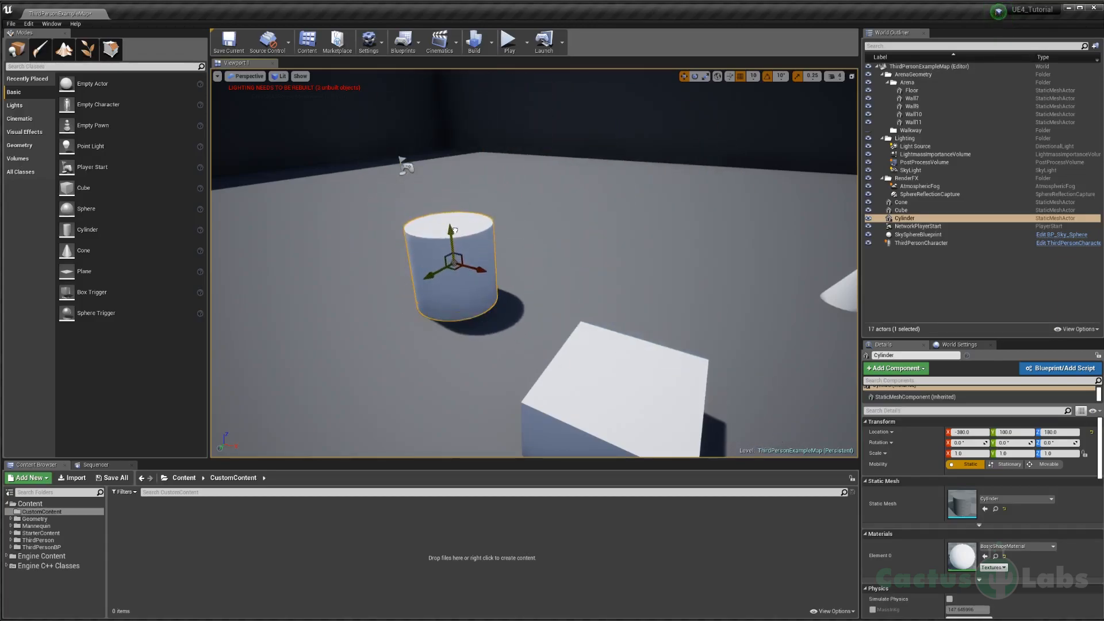
left_click_drag(456, 272, 580, 187)
left_click_drag(640, 185, 454, 266)
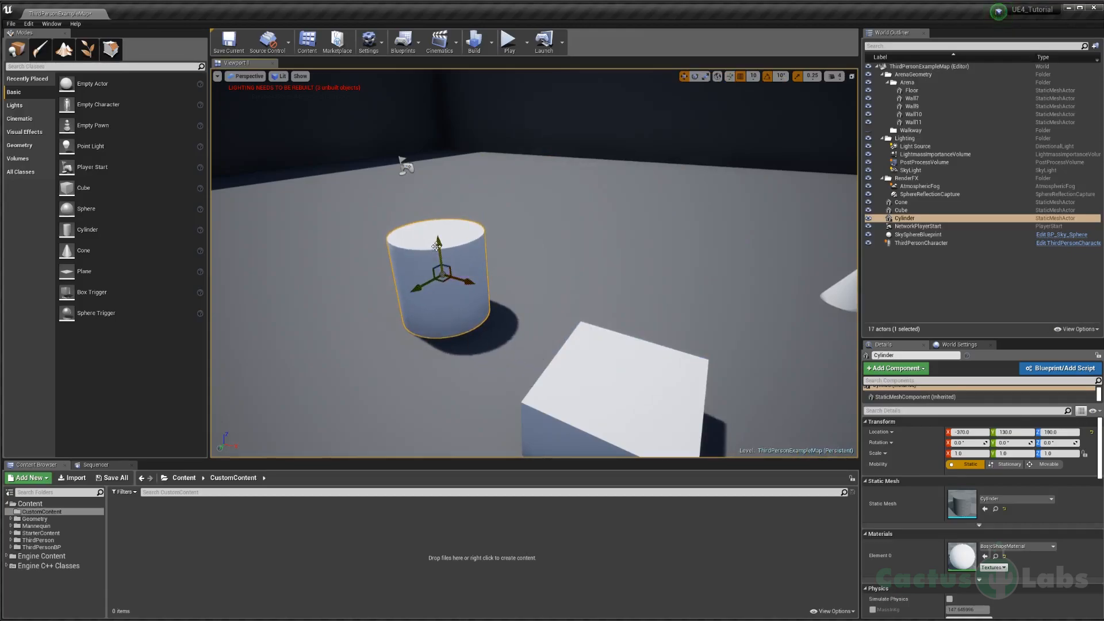
Step: Select the cube and raise it above the arena floor
right_click_drag(460, 259, 532, 261)
key("s")
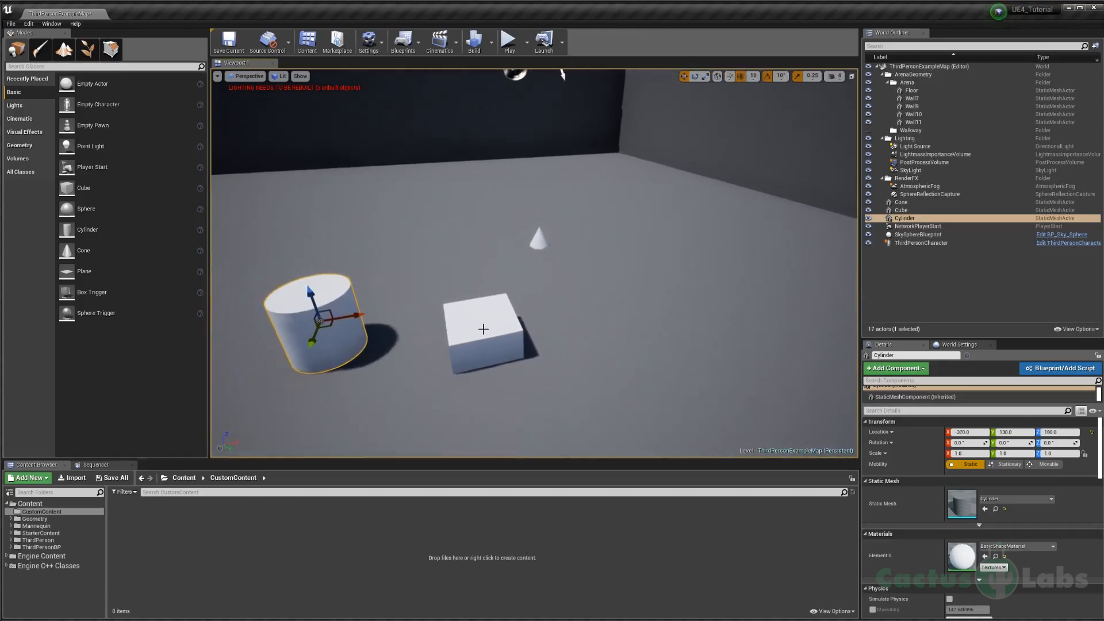
left_click(483, 329)
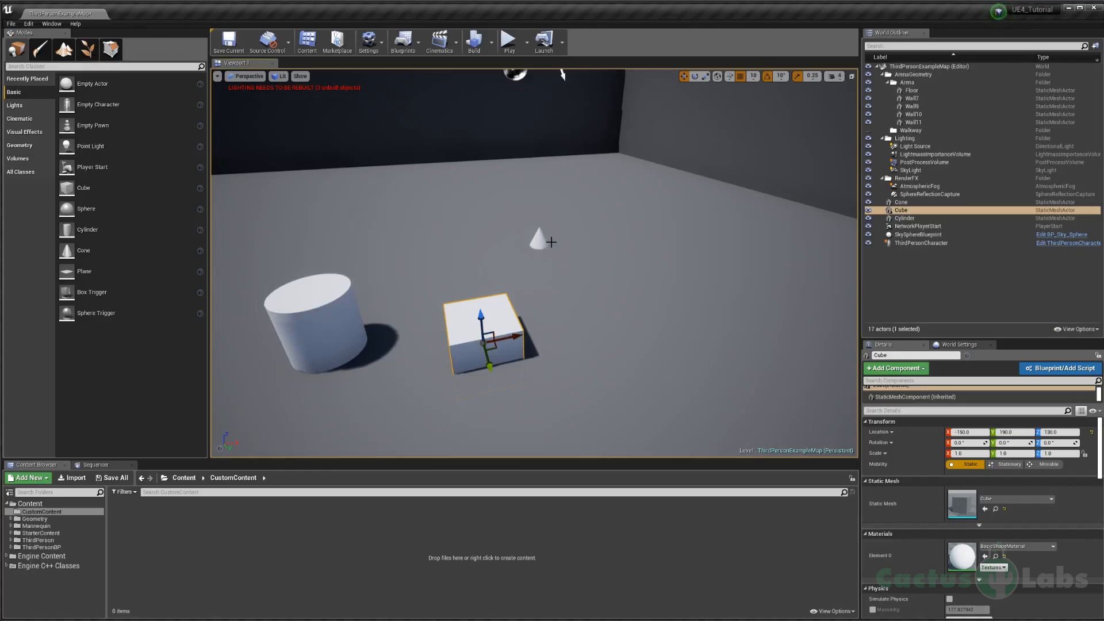
left_click_drag(481, 316, 465, 177)
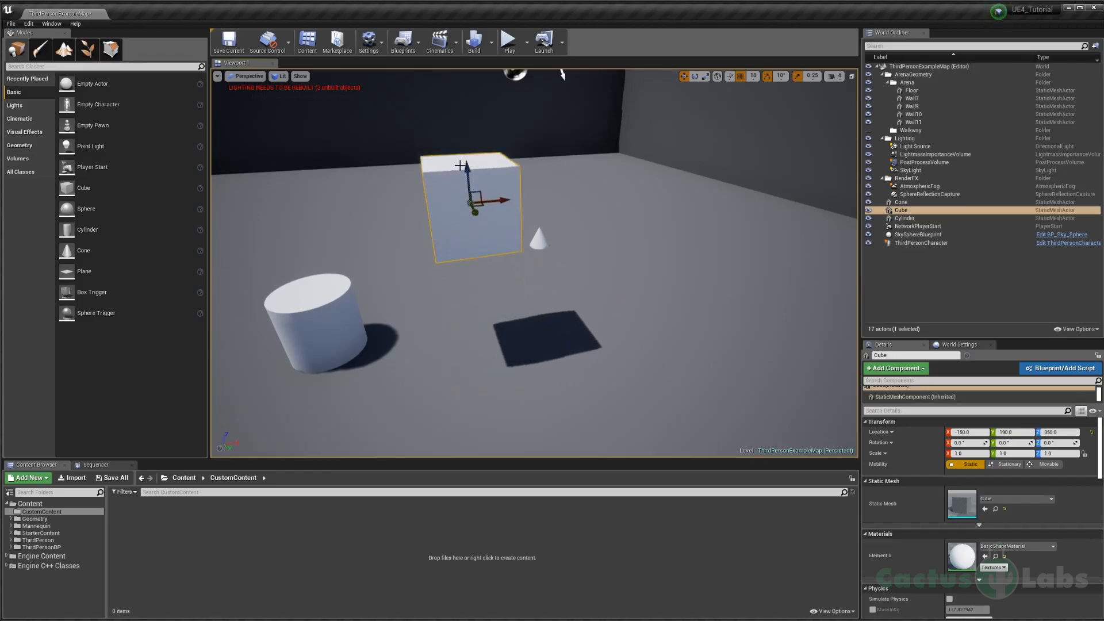
right_click_drag(491, 334, 521, 323)
Step: Select the cone and snap it onto the floor surface at about Z 180.5
key("w")
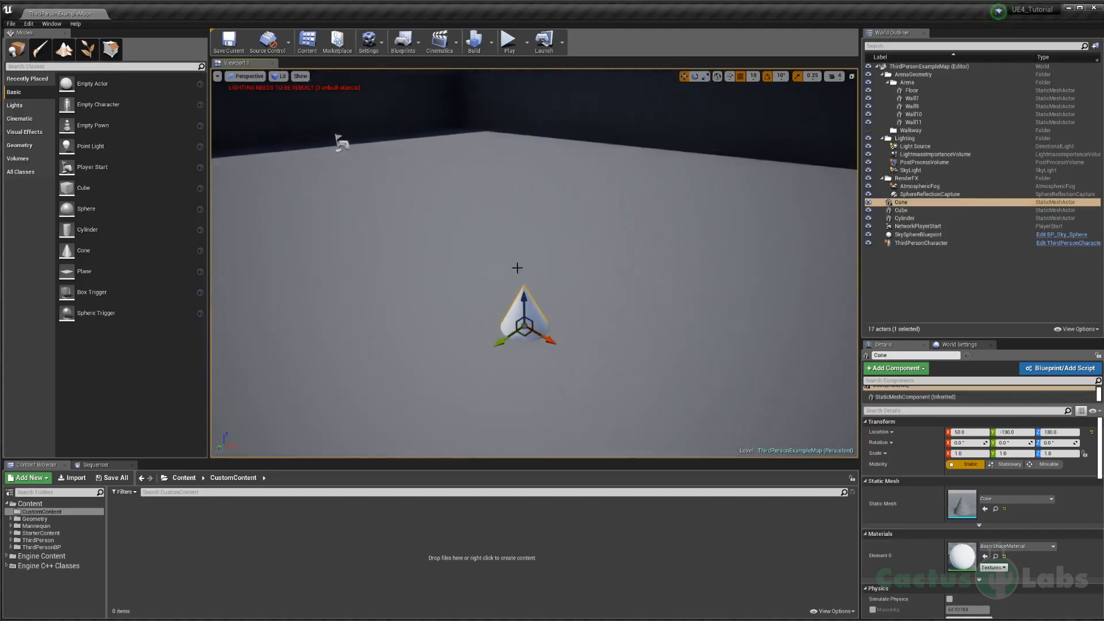
key("End")
mouse_move(515, 237)
right_mouse_down()
mouse_move(483, 237)
mouse_move(514, 237)
right_mouse_up()
key("a")
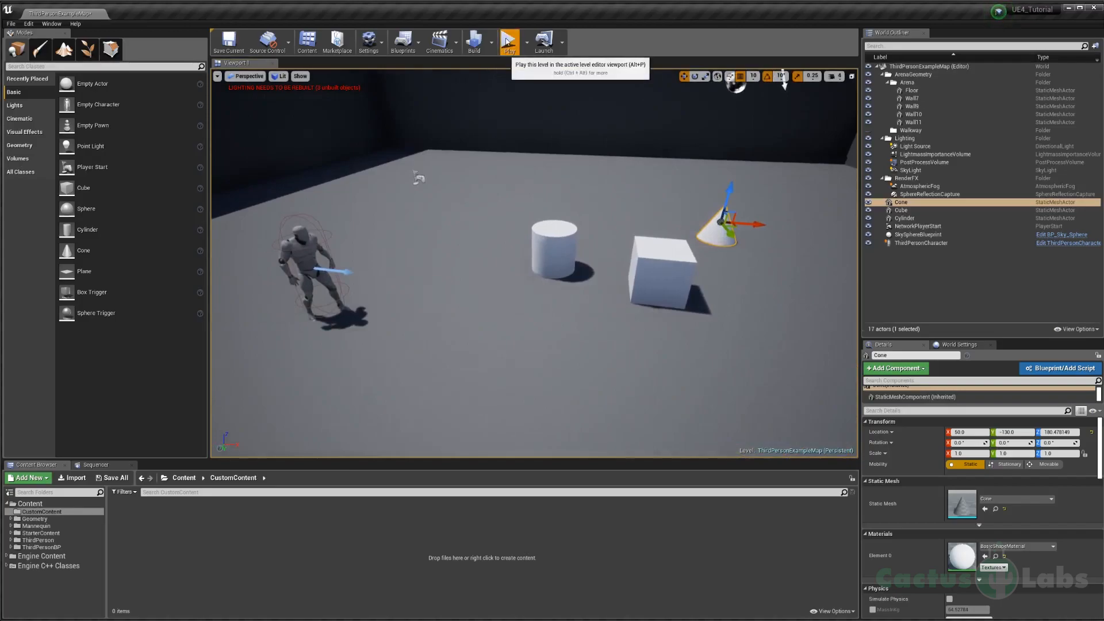
Step: Play the level, jump the character onto the cube and the cylinder to test their collision, and stop playing
left_click(507, 42)
key("w")
key("w")
key("w")
key("space")
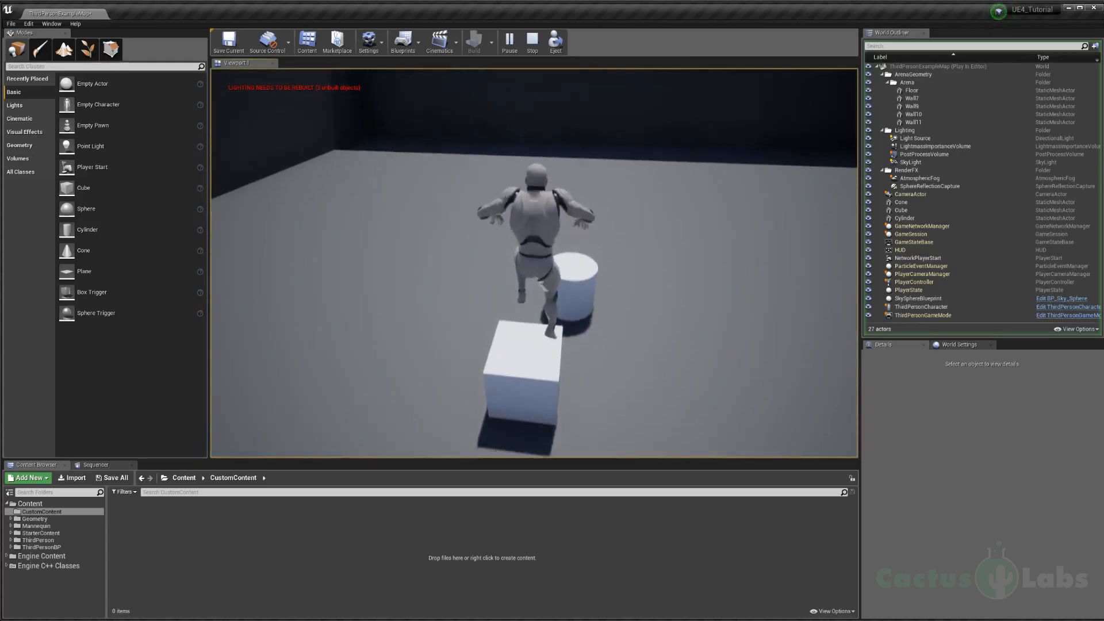
key("w")
key("space")
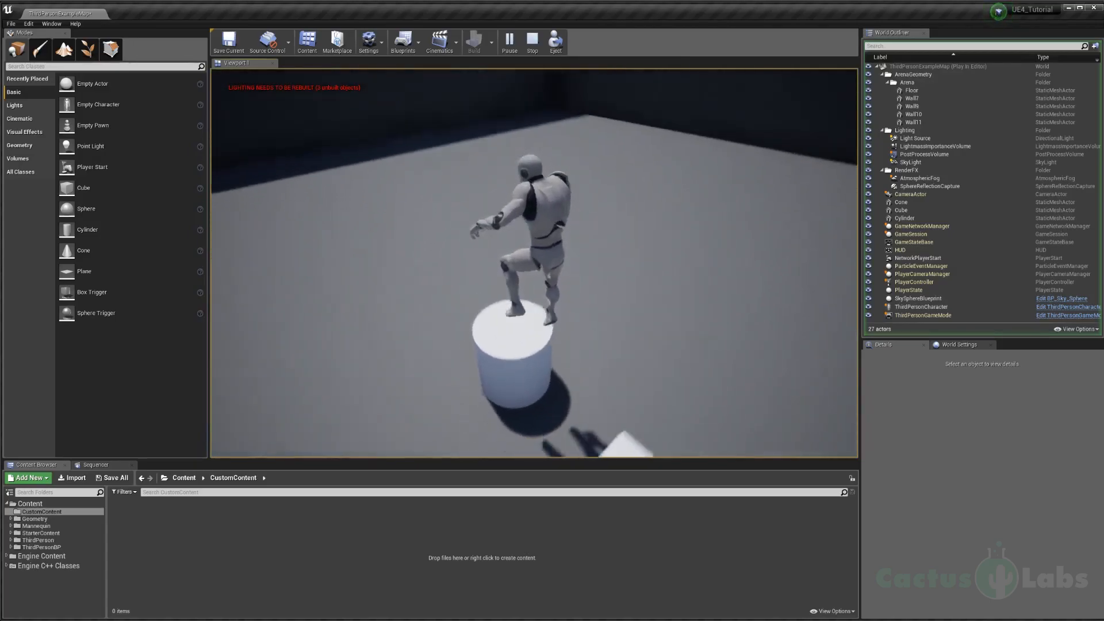
key("shift+F1")
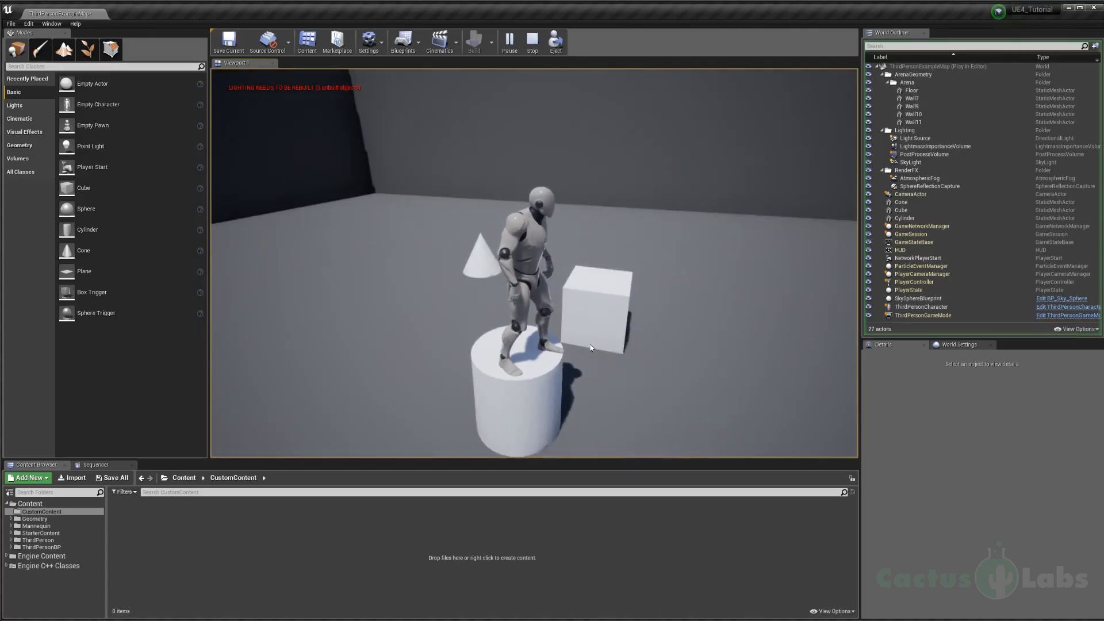
key("Escape")
Step: Select the cone and raise it slightly off the floor to about Z 230.5
left_click(481, 262)
left_click_drag(479, 228, 480, 216)
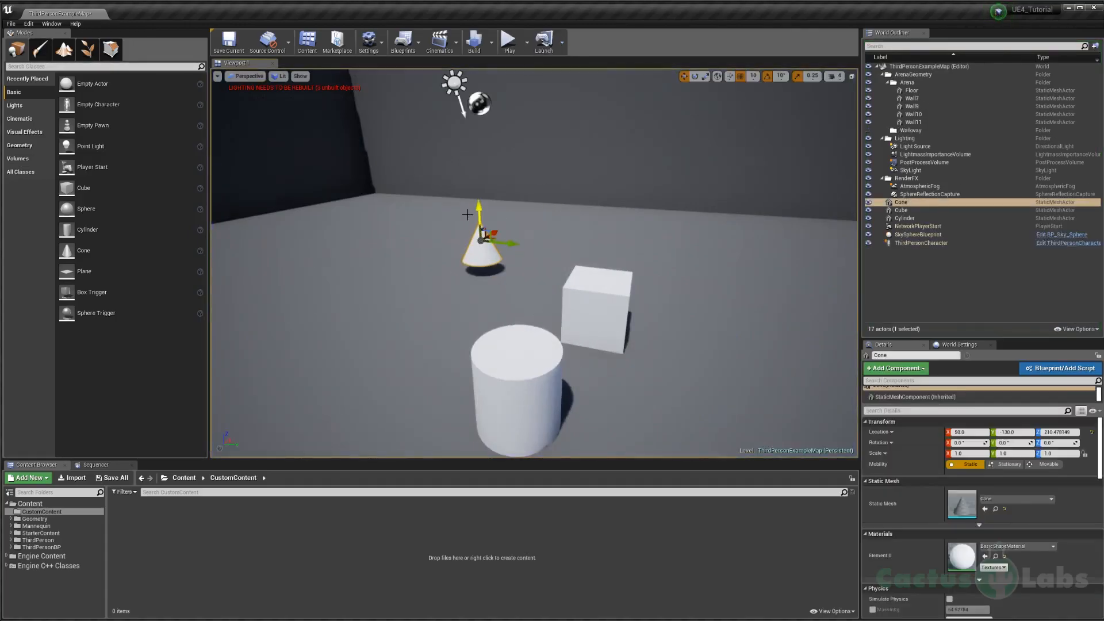
Step: Add a sphere near the other shapes and snap it down onto the arena floor
left_click_drag(87, 208, 374, 246)
key("End")
right_click_drag(406, 270, 371, 270)
key("w")
key("s")
right_click_drag(547, 253, 594, 272)
key("d")
key("w")
Step: Select the cylinder and rotate it 90 degrees so it lies on its side
left_click(549, 288)
key("s")
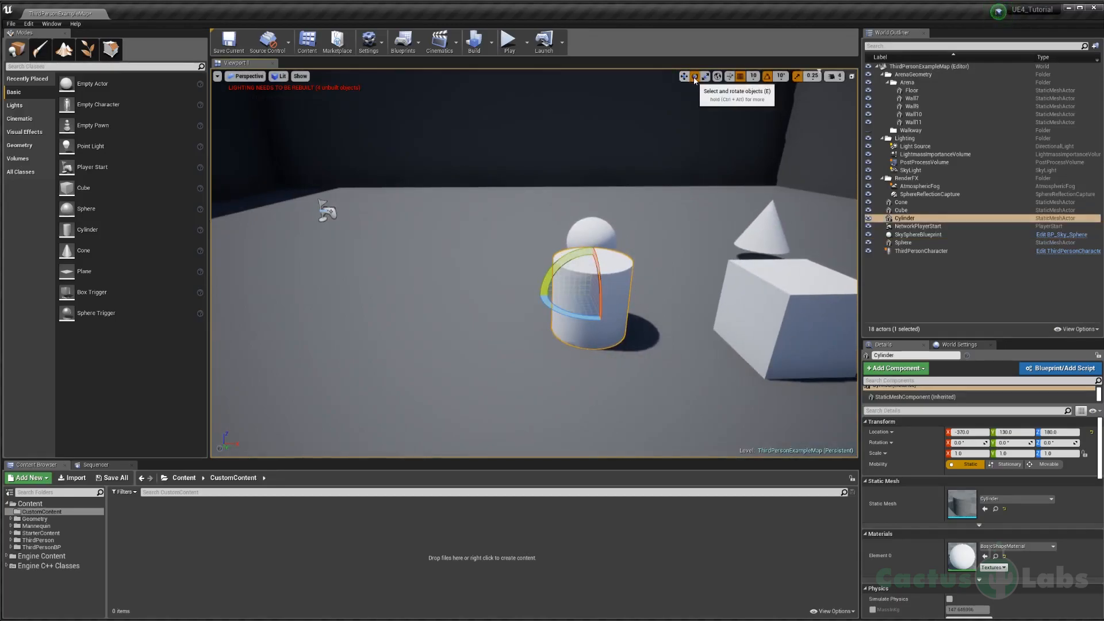
left_click_drag(575, 256, 552, 305)
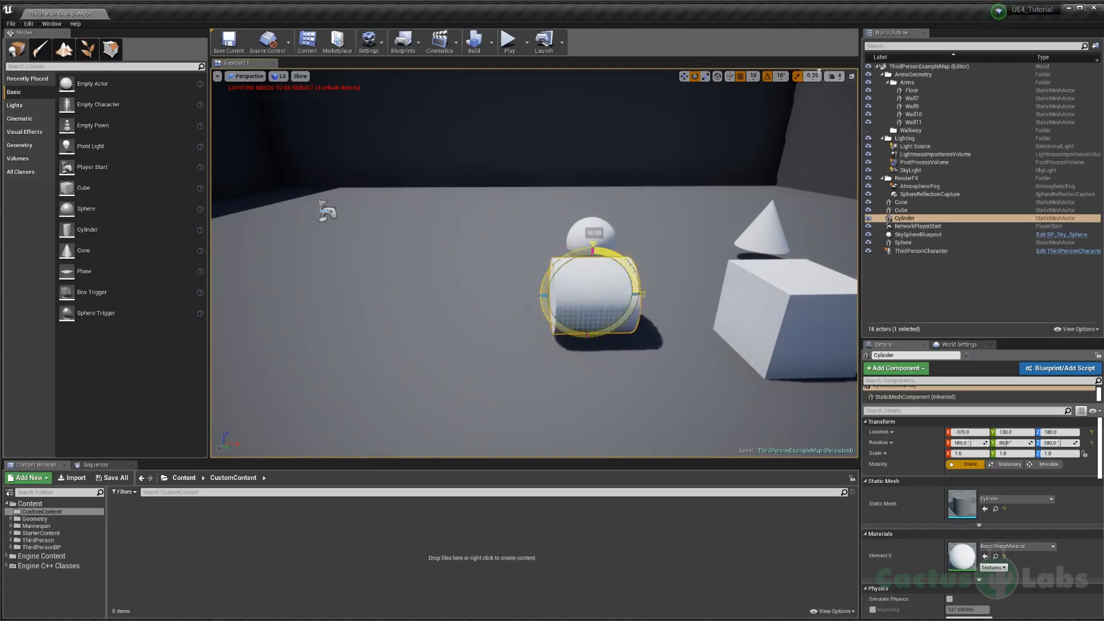
key("a")
mouse_move(596, 256)
right_mouse_down()
mouse_move(638, 258)
mouse_move(595, 256)
right_mouse_up()
Step: Move the lying cylinder along the X axis to about X -560 and snap it to the floor
key("w")
key("w")
left_click_drag(551, 246, 551, 182)
key("End")
key("d")
right_click_drag(619, 207, 587, 243)
left_click_drag(560, 253, 337, 263)
key("s")
right_click_drag(336, 263, 285, 250)
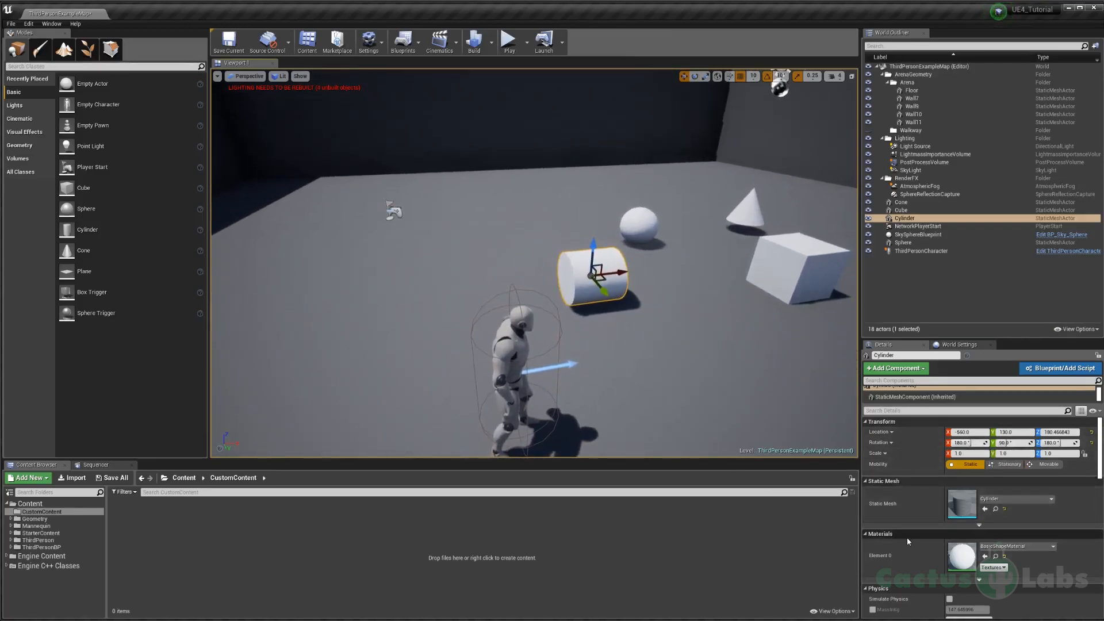
Step: Enable Simulate Physics for the cylinder
left_click(964, 345)
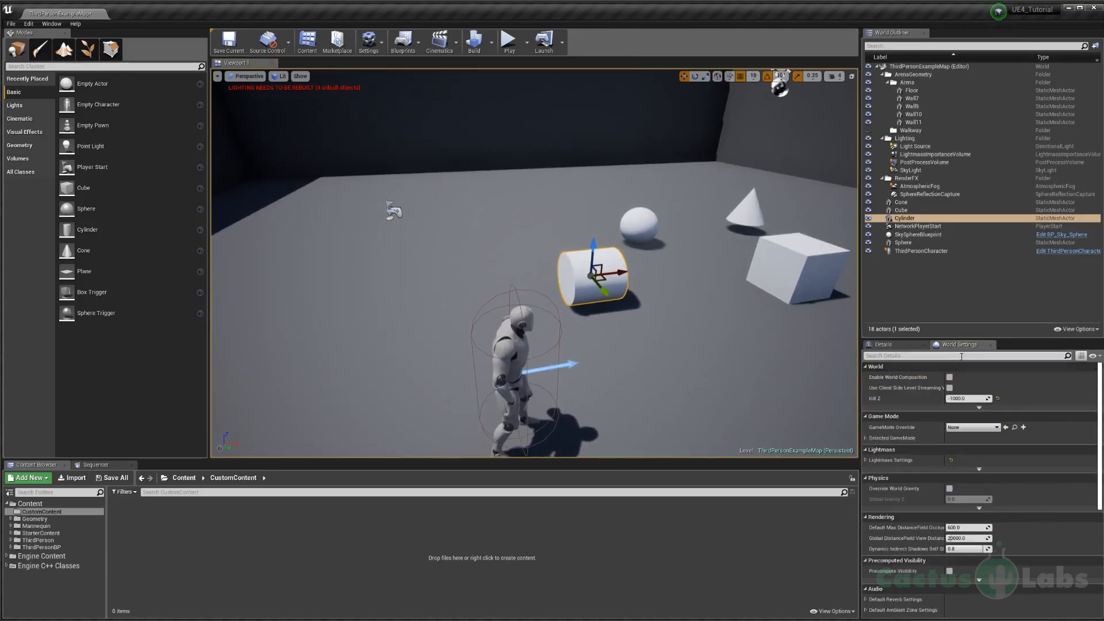
left_click(879, 345)
scroll(921, 499, "down", 5)
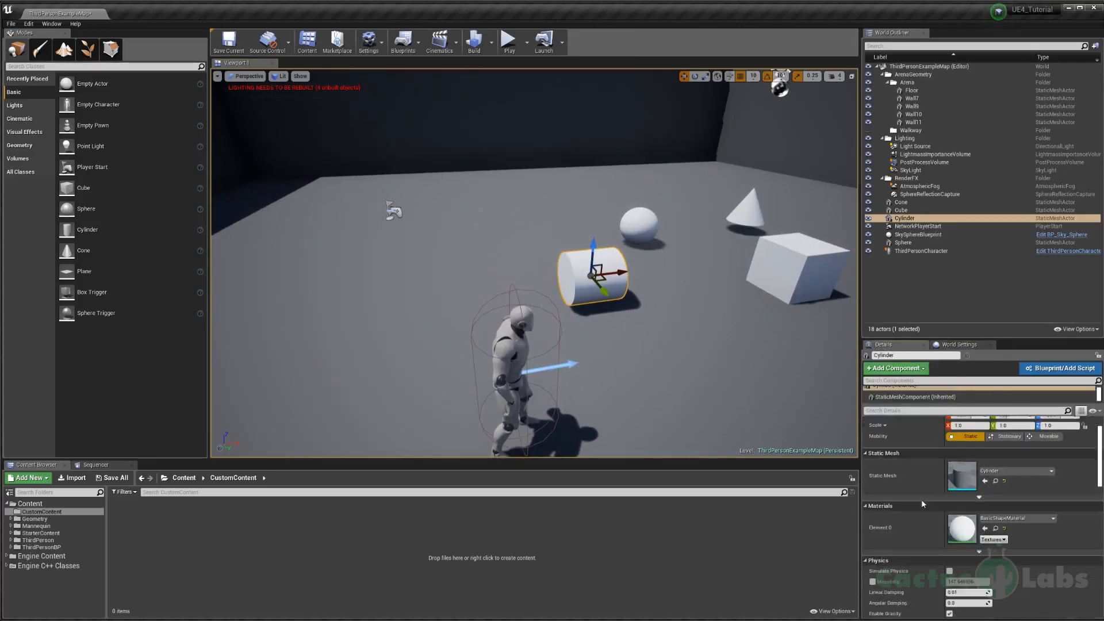
left_click(950, 529)
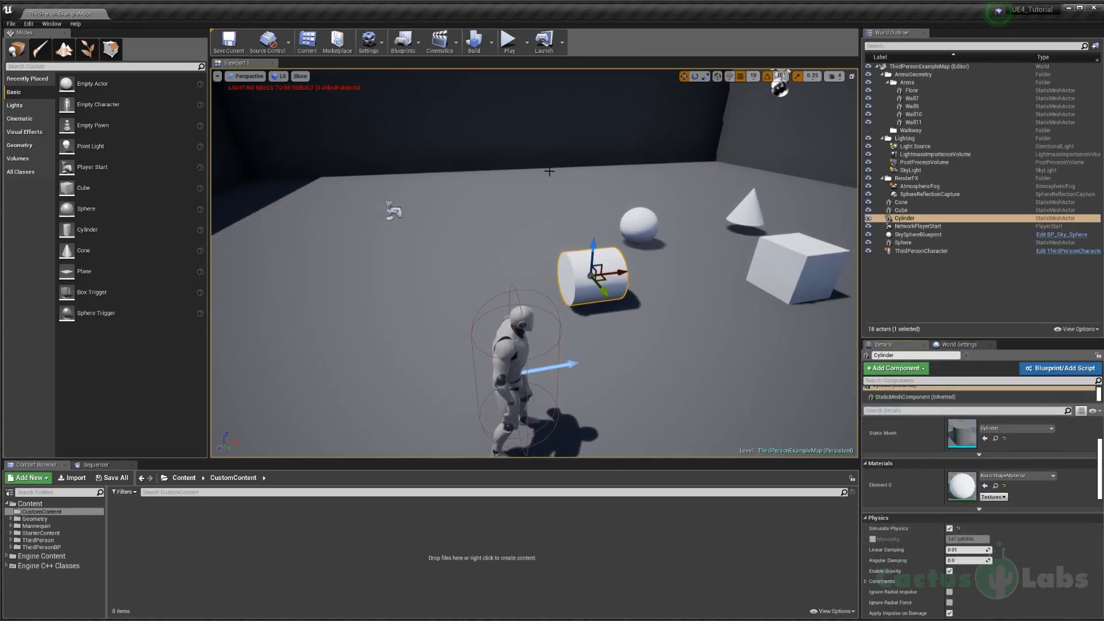
Step: Play the level, run the character into the cylinder to push it around the arena, and stop playing
left_click(512, 51)
key("w")
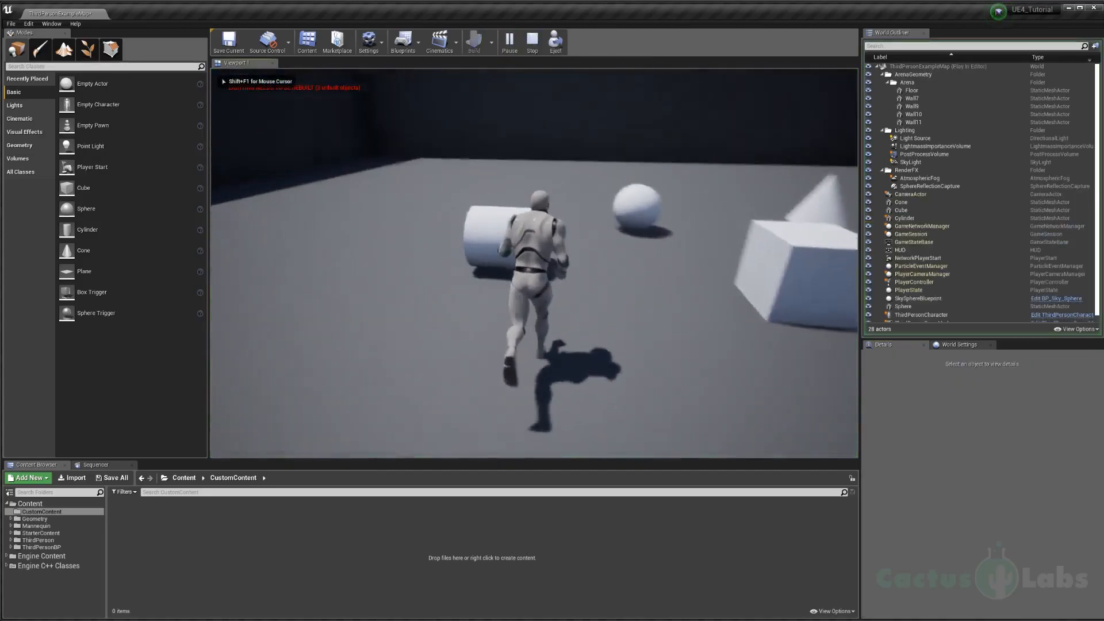
key("d")
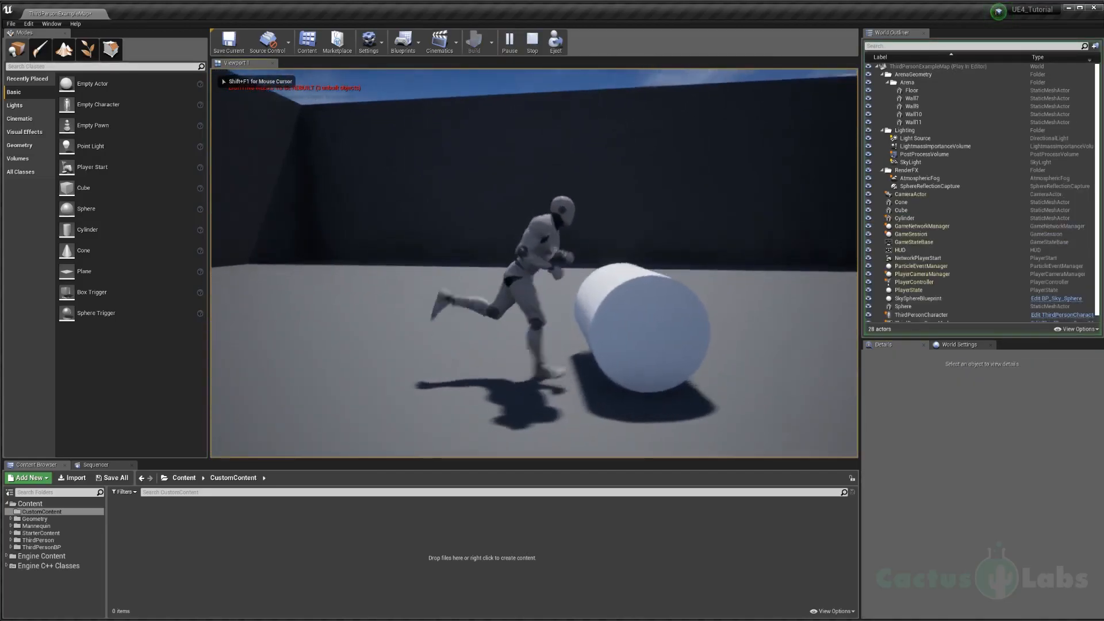
key("w")
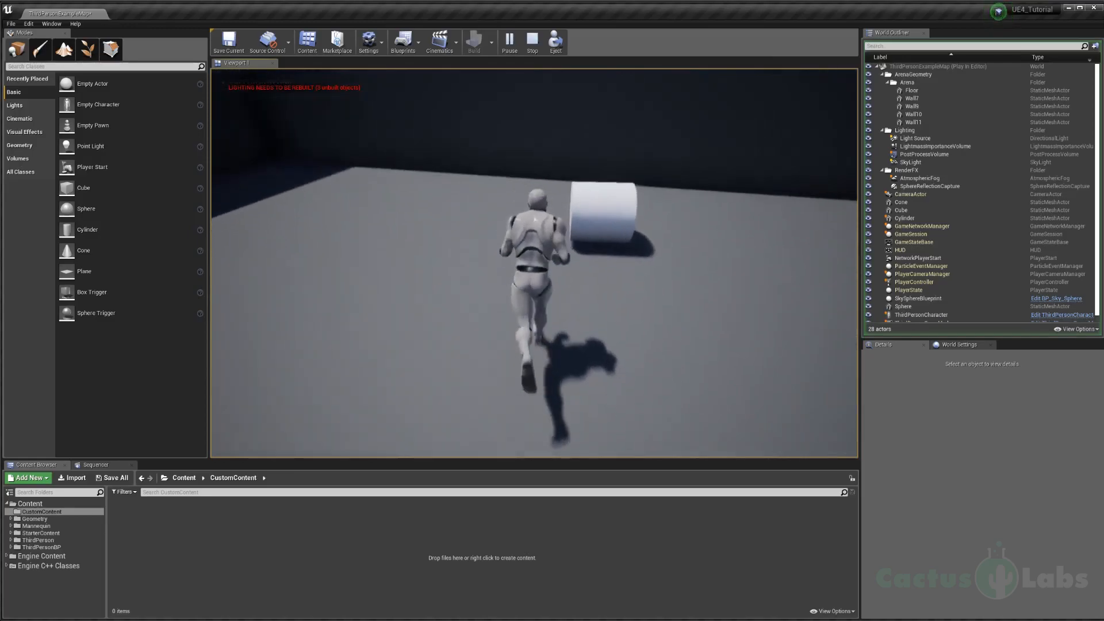
key("w")
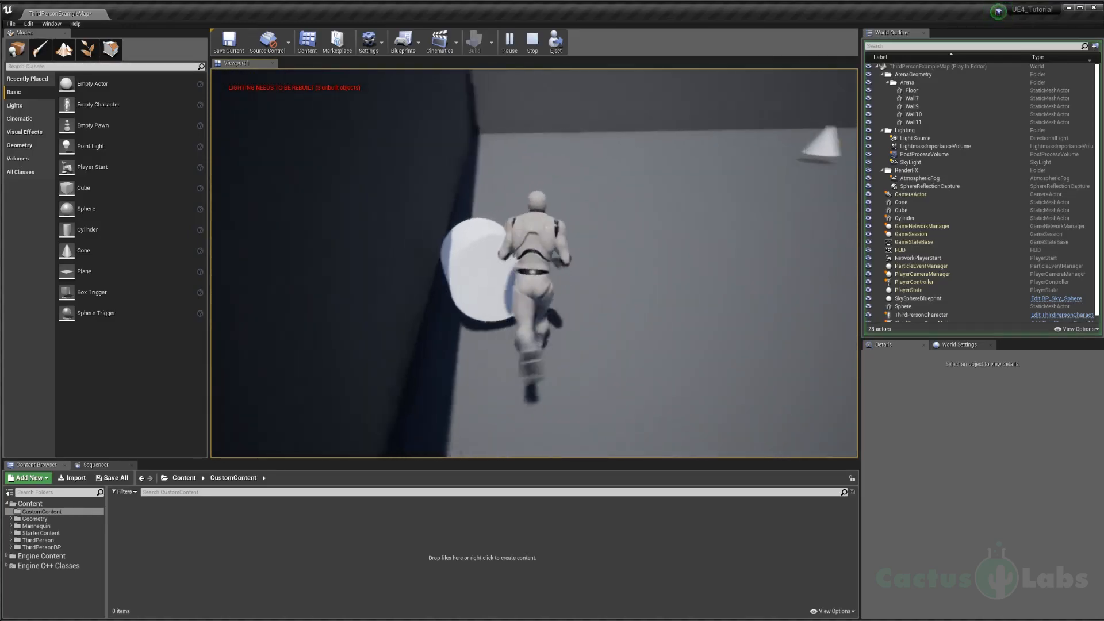
key("w")
key("d")
key("s")
key("w")
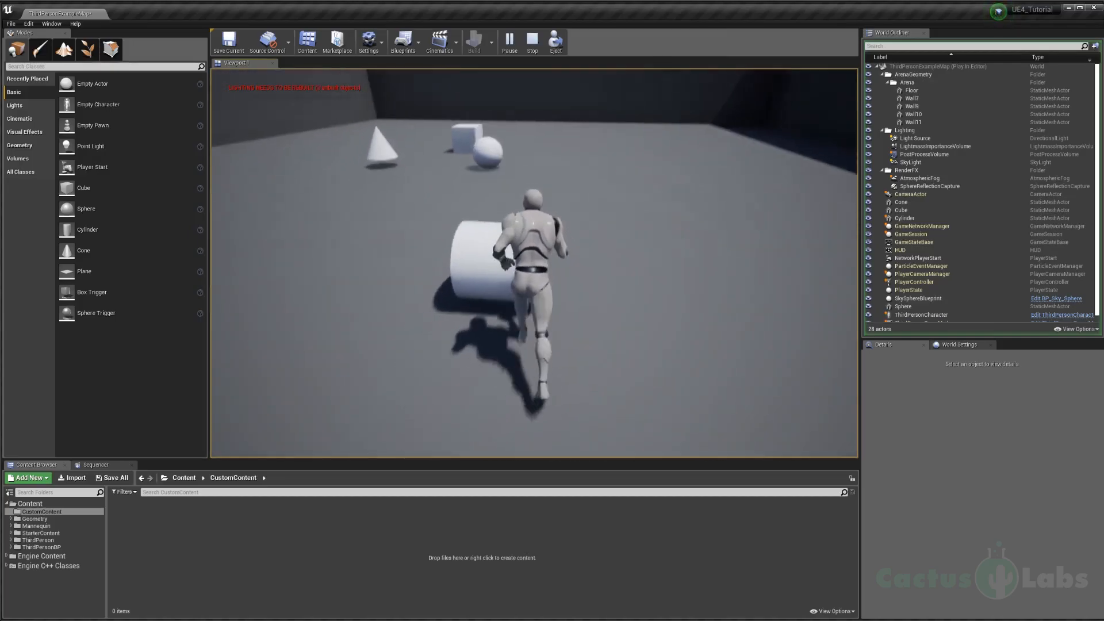
key("Escape")
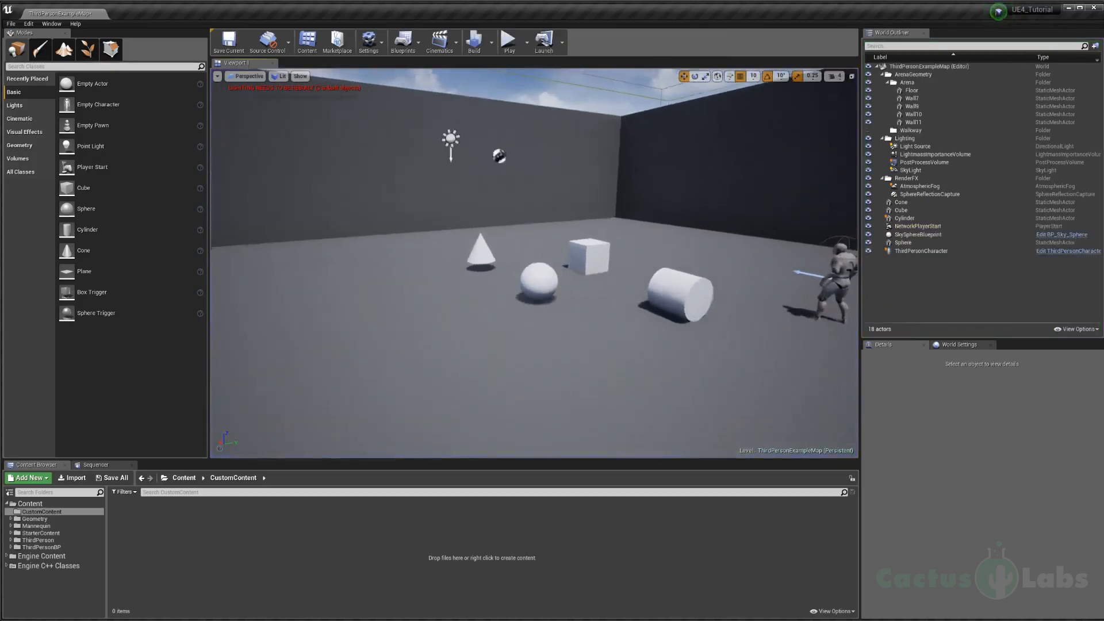
Step: Select the lying cylinder and move it along the X axis, away from the cube
key("w")
mouse_move(750, 215)
right_mouse_down()
mouse_move(750, 202)
mouse_move(749, 215)
right_mouse_up()
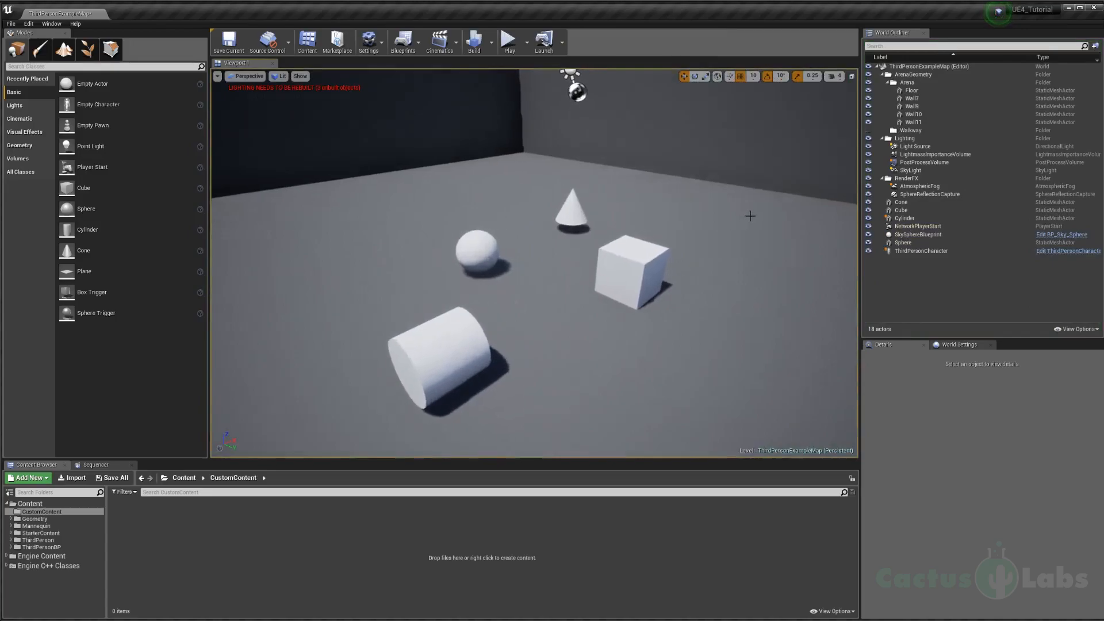
left_click(469, 339)
right_click_drag(476, 335, 432, 335)
key("d")
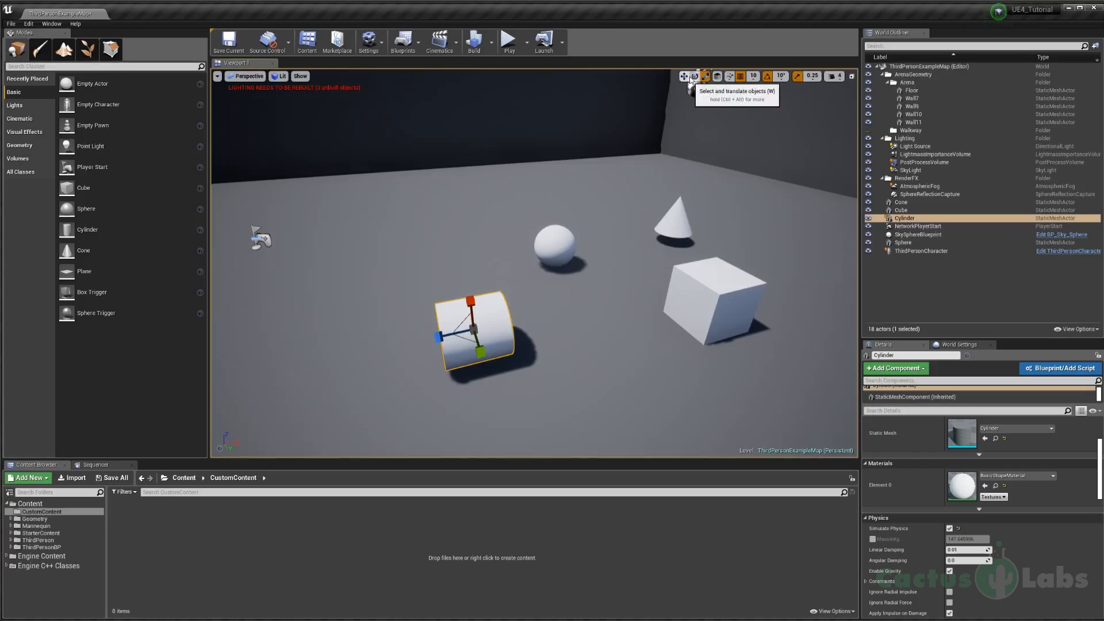
left_click_drag(502, 325, 434, 329)
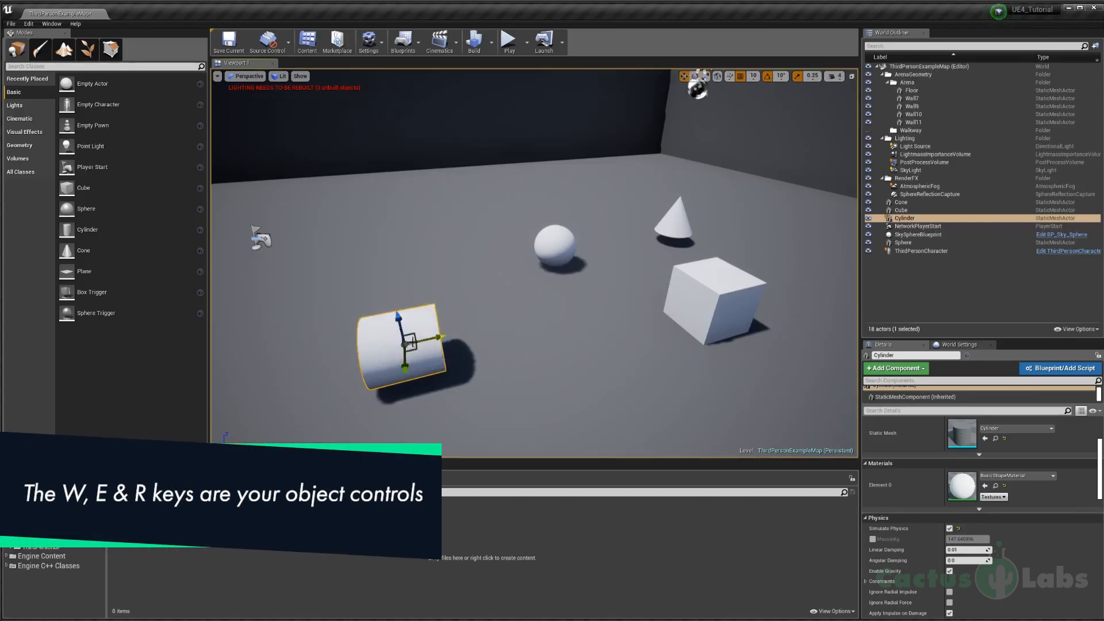
Step: Scale the cylinder uniformly to a larger size
key("a")
right_click_drag(535, 291, 561, 311)
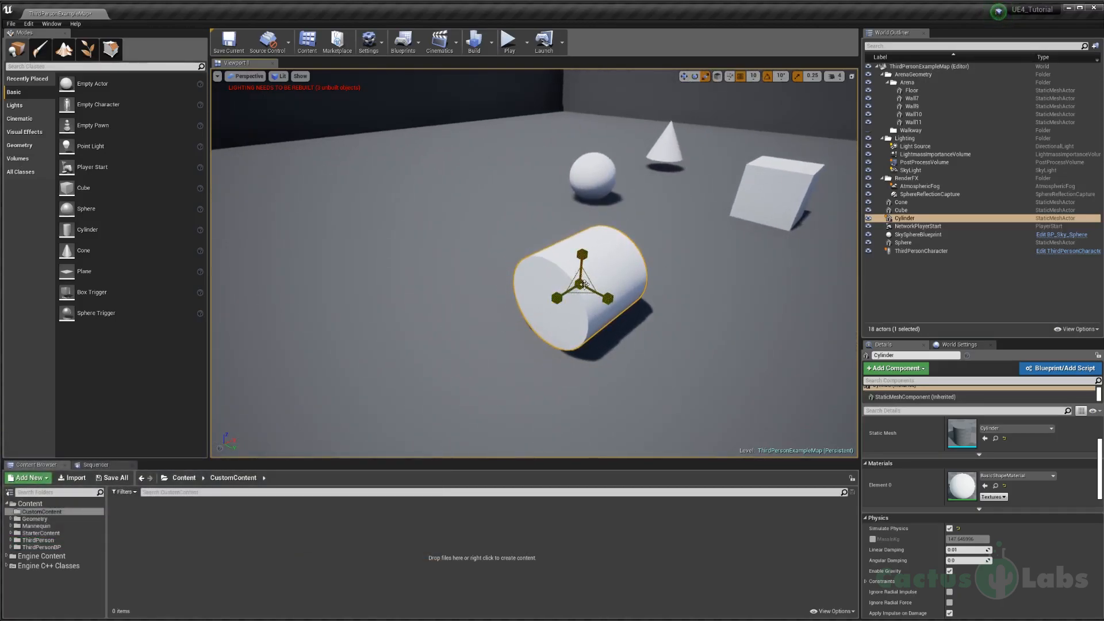
mouse_move(586, 286)
left_mouse_down("alt")
mouse_move(556, 289)
mouse_move(617, 251)
mouse_move(579, 274)
left_mouse_up("alt")
right_click_drag(584, 281, 552, 278)
Step: Rotate the enlarged cylinder with the rotation gizmo to change its orientation
key("s")
key("e")
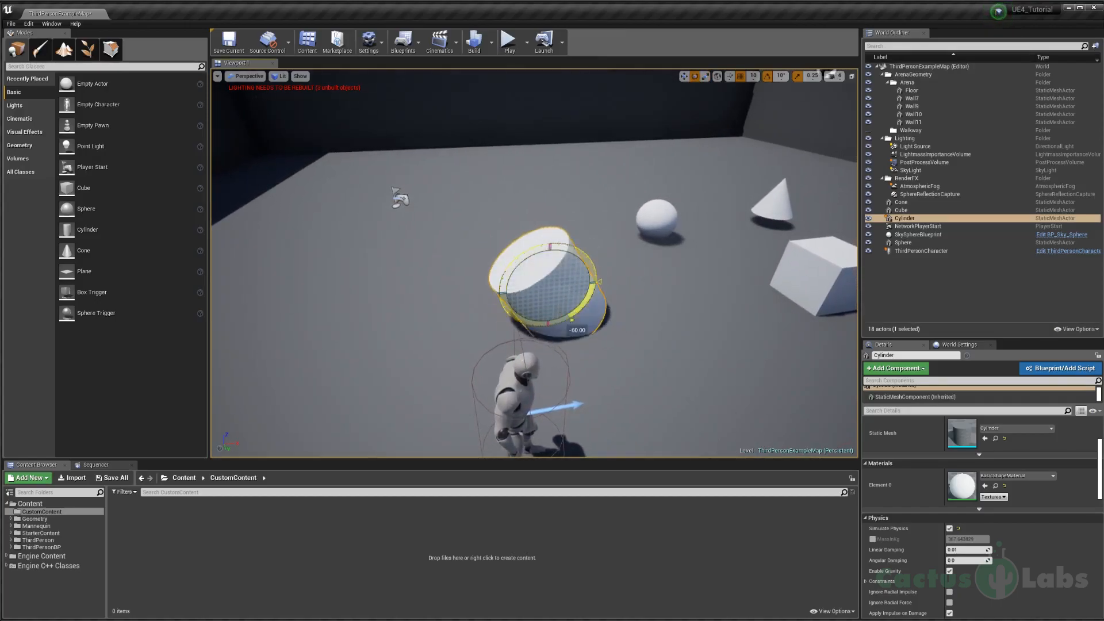
left_click_drag(548, 264, 556, 208)
right_click_drag(556, 247, 555, 245)
key("s")
key("e")
Step: Stretch the cylinder along its length into a long roller lying on the floor beside the character
left_click_drag(516, 269, 489, 345)
right_click_drag(509, 310, 478, 310)
left_click_drag(593, 309, 495, 297)
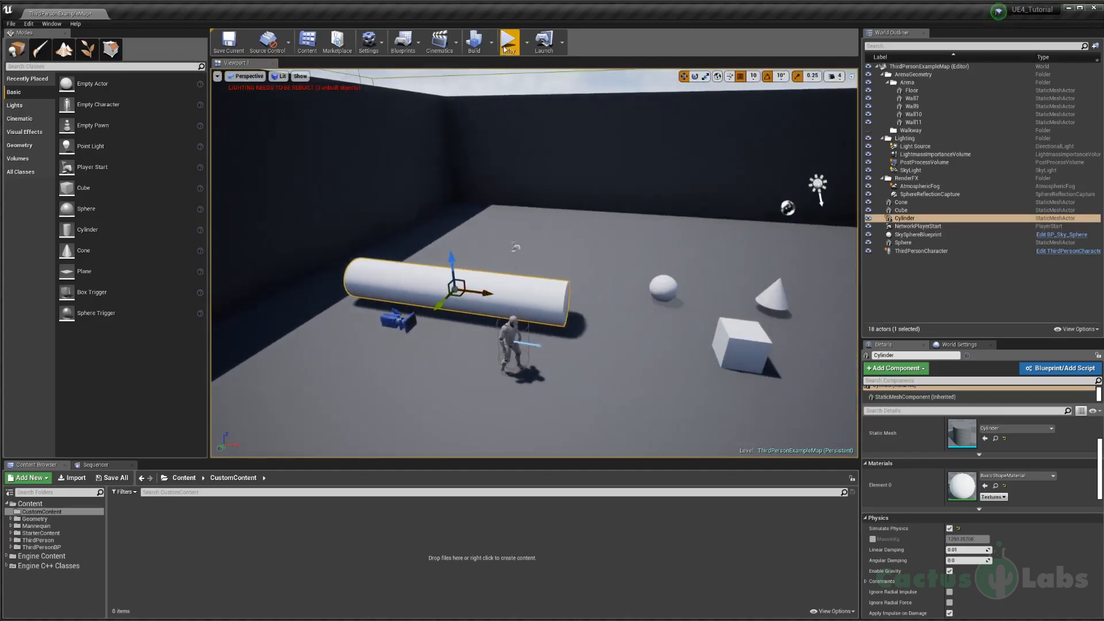
Step: Play the level, run the character against the long cylinder to test pushing it, and stop playing
left_click(506, 43)
key("w")
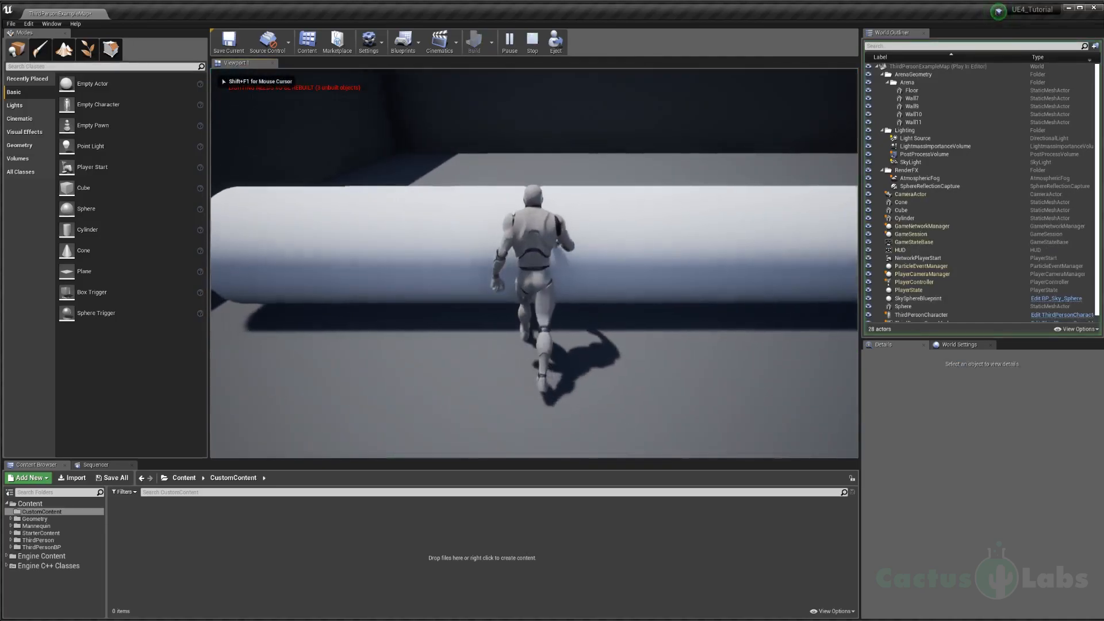
key("a")
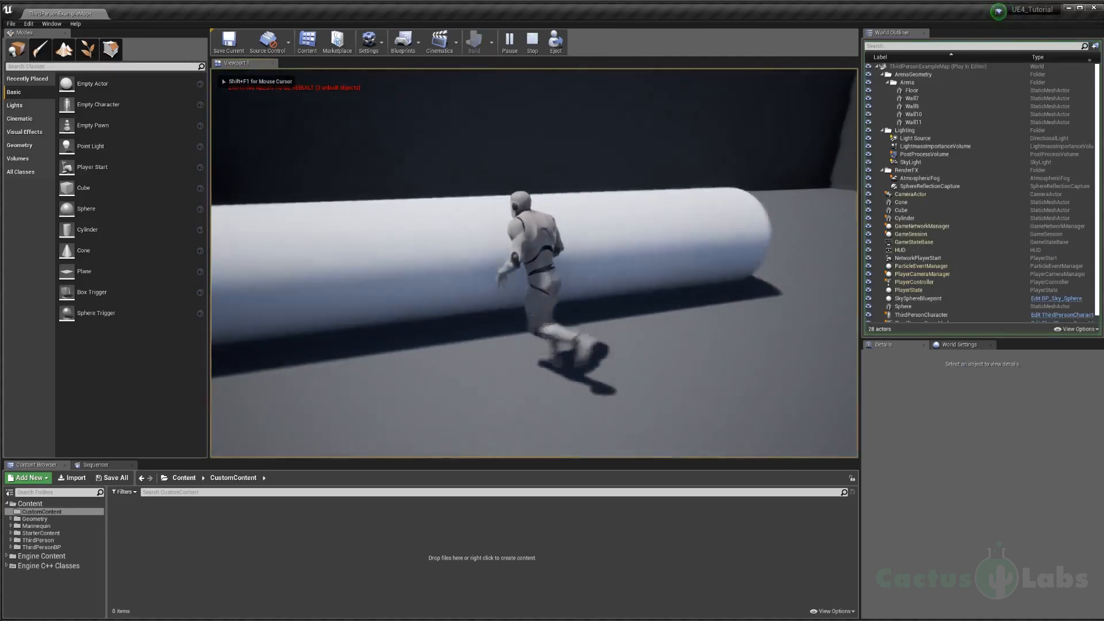
key("s")
key("Escape")
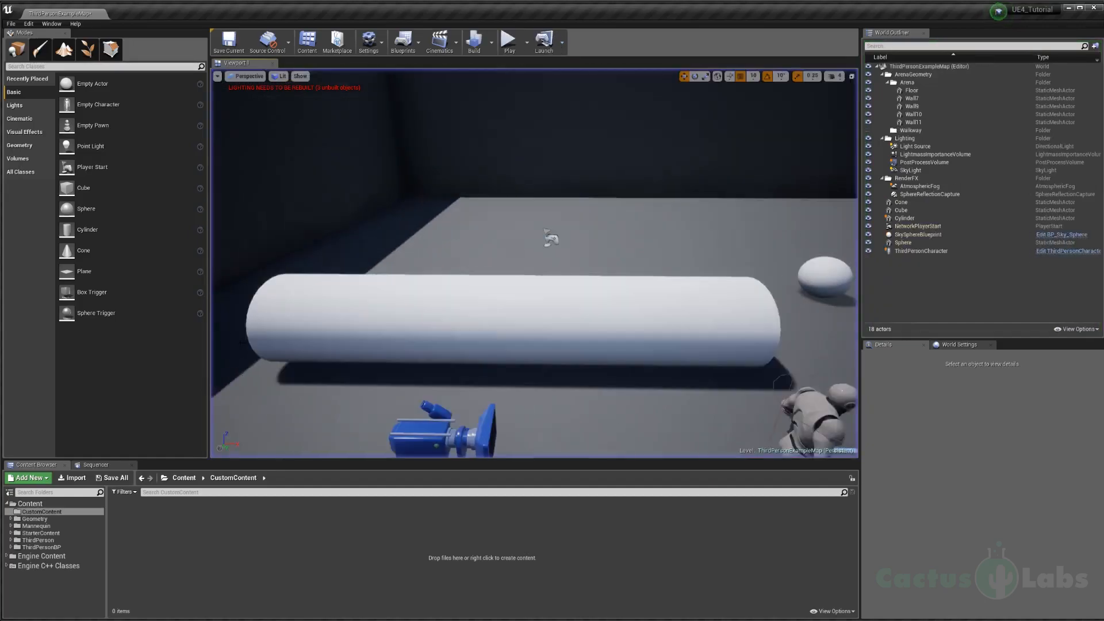
Step: Override the long cylinder's mass and play the level, running the character into it to test how it can be pushed
left_click(466, 336)
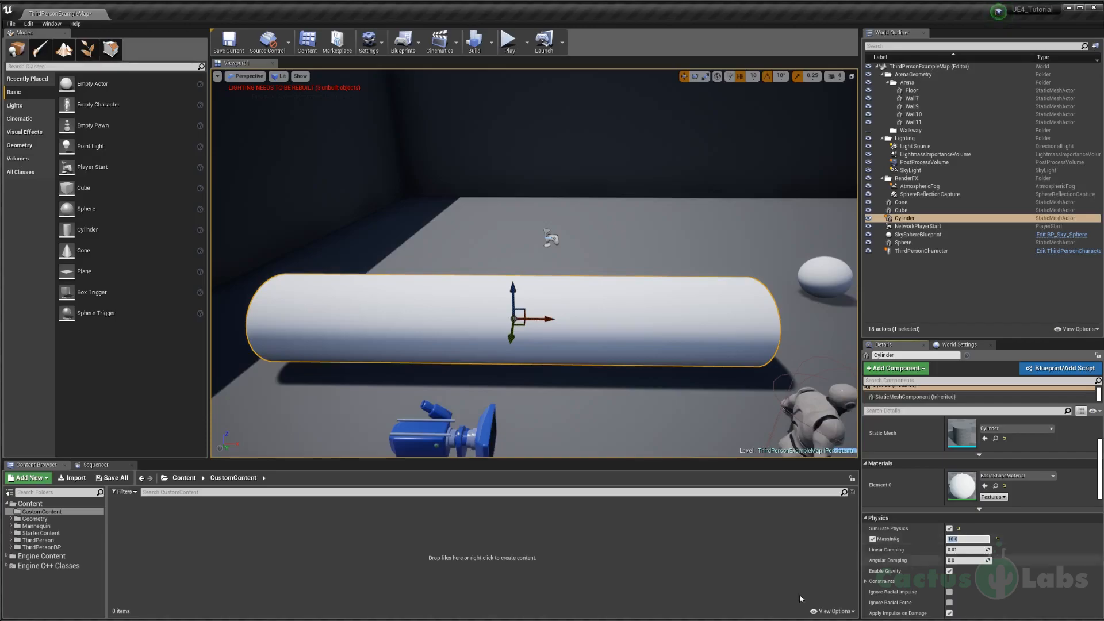
left_click(508, 42)
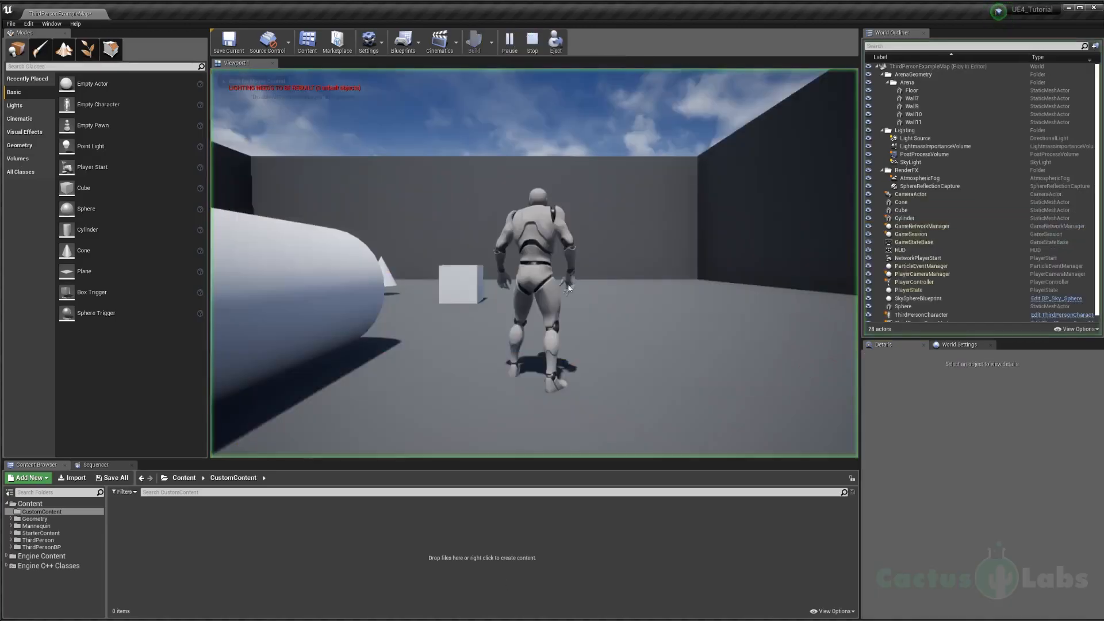
key("w")
key("w")
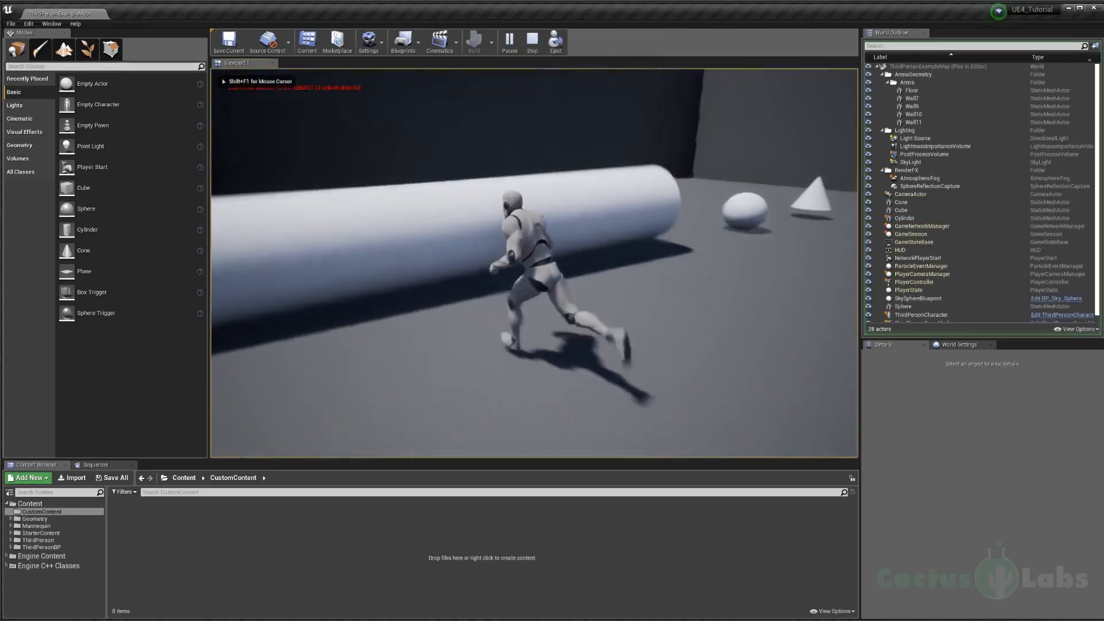
key("w")
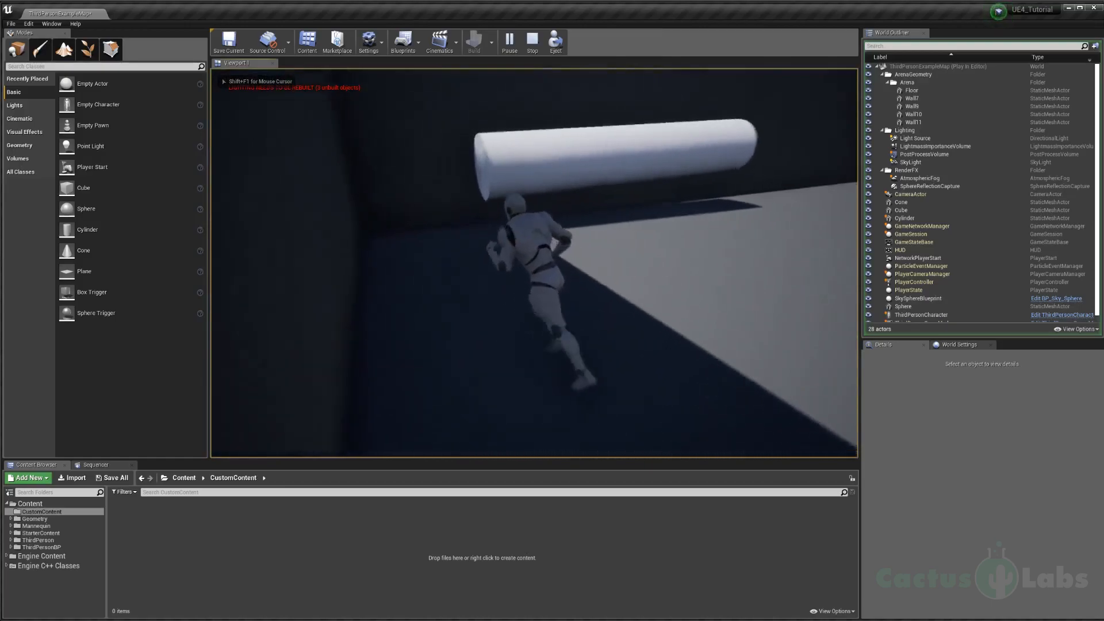
key("w")
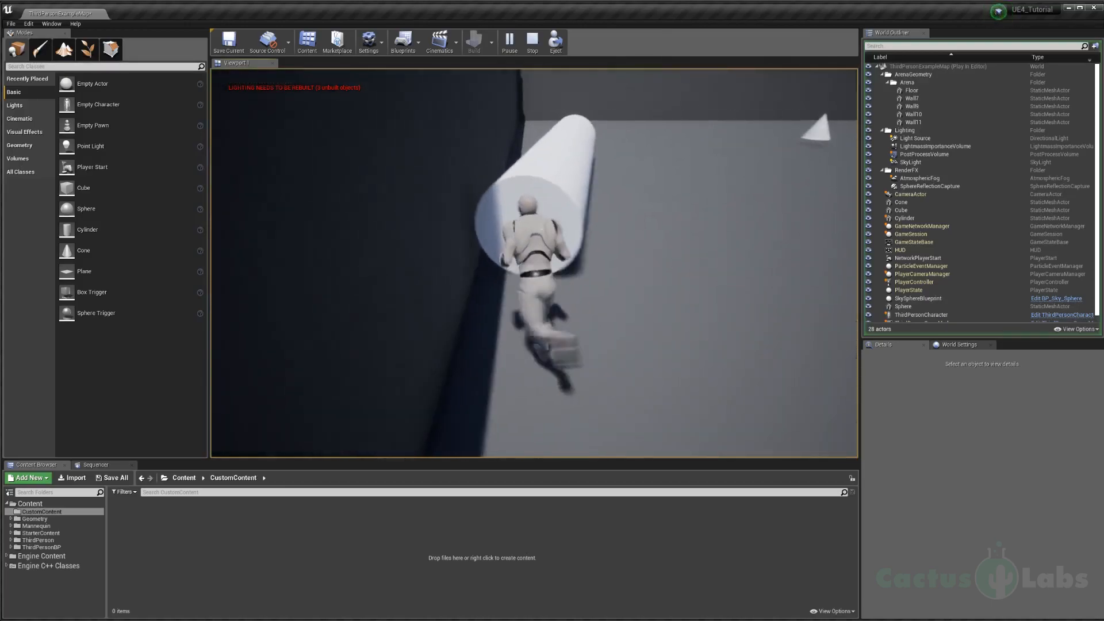
key("w")
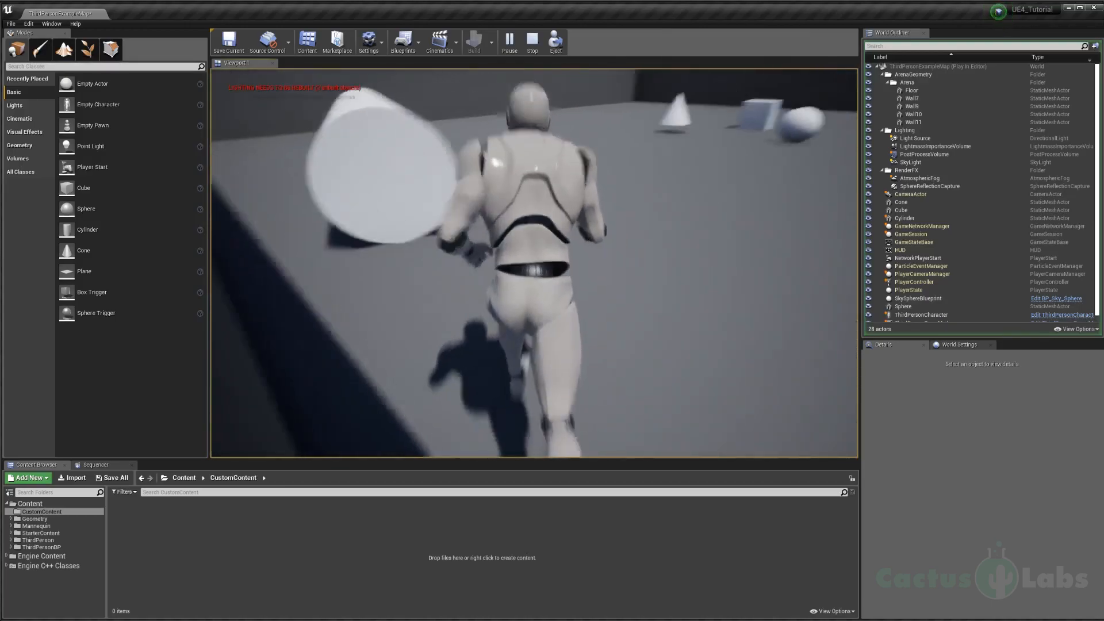
key("w")
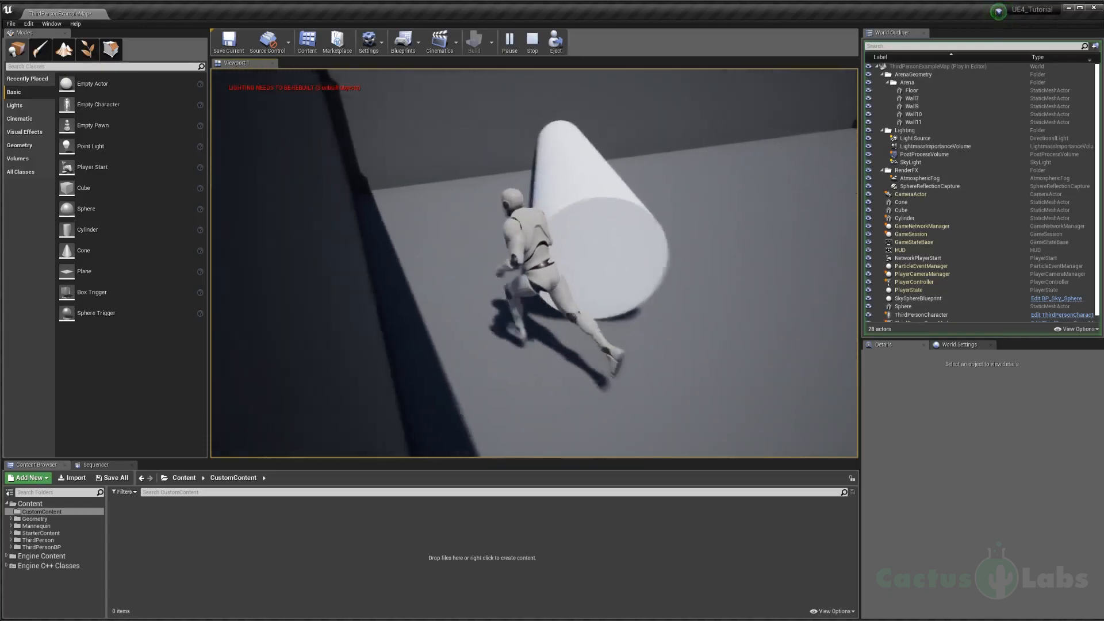
key("w")
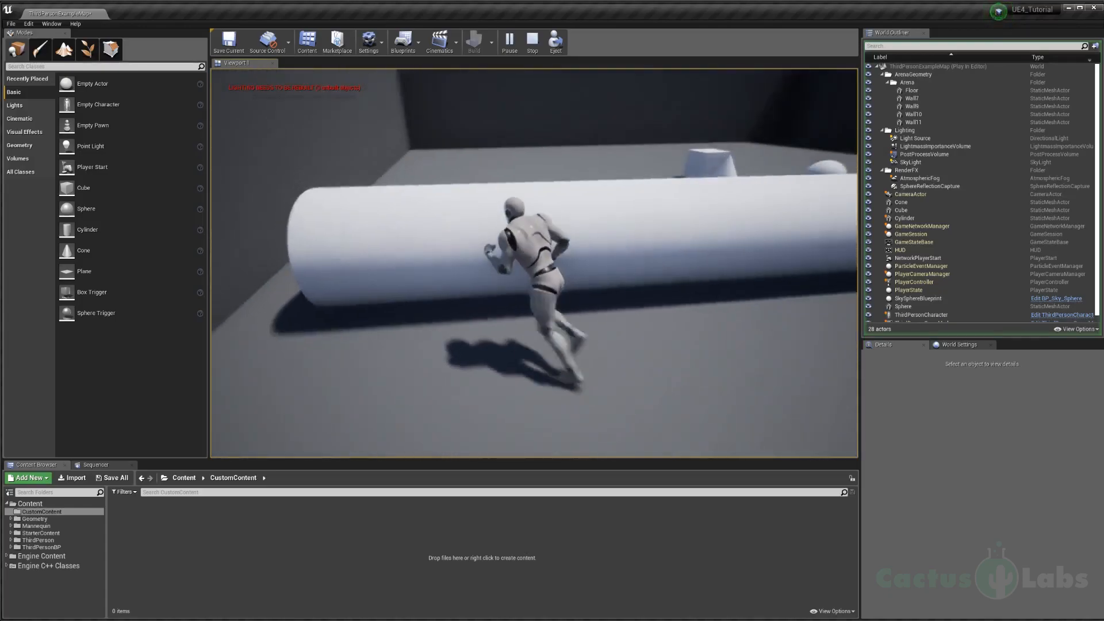
key("Escape")
Step: Move the cube on the arena floor and scale it into a long, flat slab
right_click_drag(577, 269, 294, 287)
key("d")
left_click(621, 253)
left_click(690, 247)
key("f")
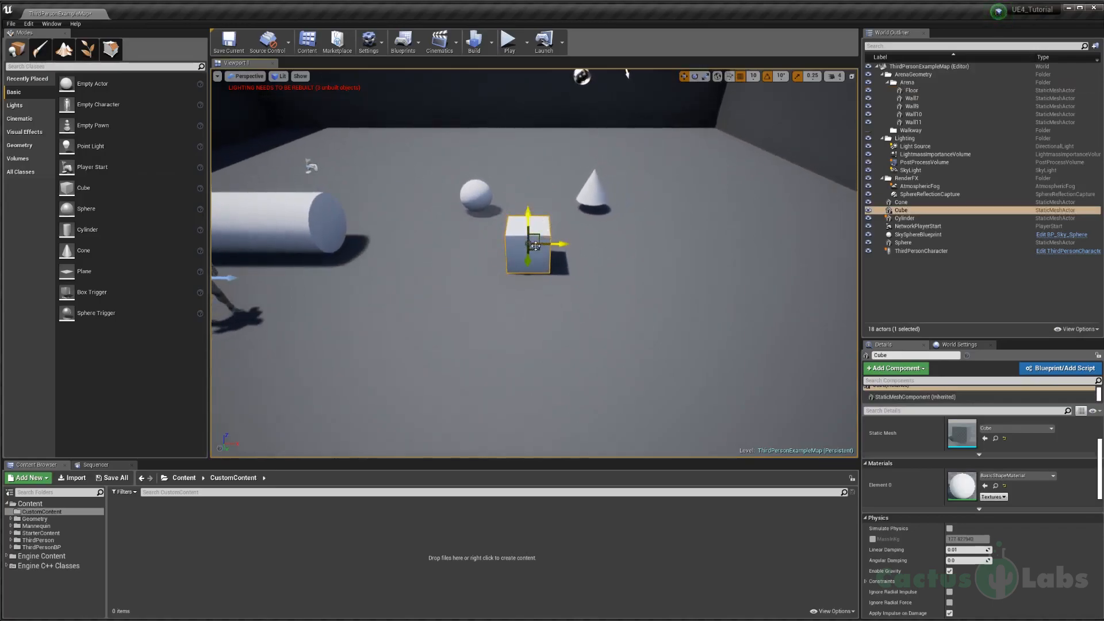
right_click_drag(538, 248, 461, 287)
left_click_drag(483, 295, 467, 332)
key("w")
right_click_drag(467, 331, 434, 282)
Step: Delete the cylinder, sphere and cone from the level
left_click(435, 282)
key("Delete")
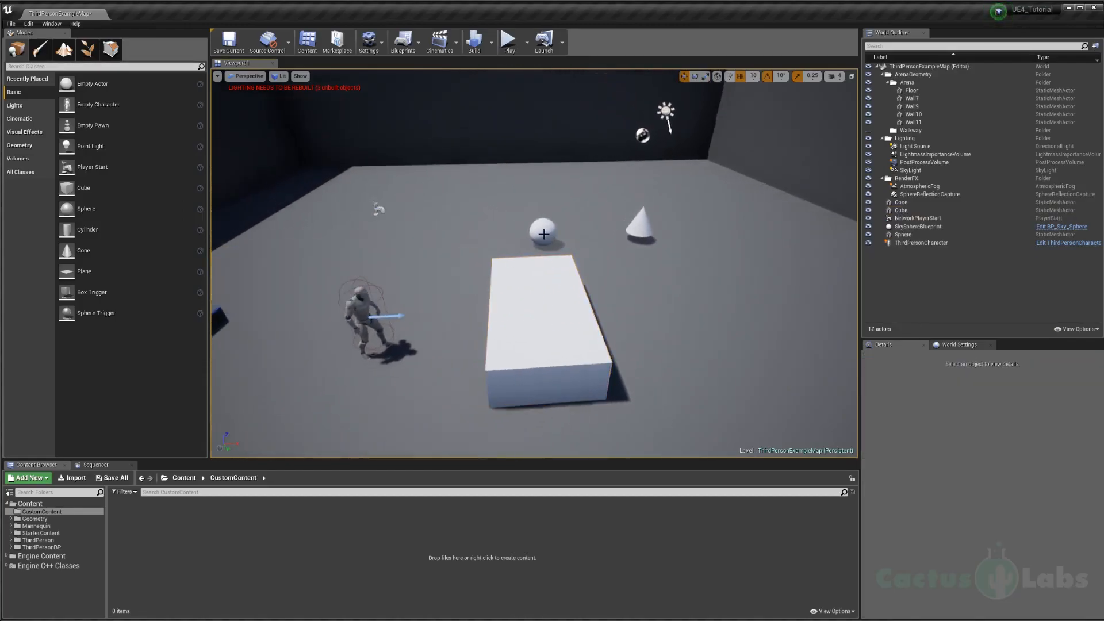
right_click_drag(627, 254, 603, 282)
Step: Add a second basic cube beside the slab, scale it to a similar size, and delete it
left_click_drag(167, 188, 385, 205)
left_click_drag(683, 300, 683, 300)
right_click_drag(683, 300, 661, 313)
key("r")
left_click_drag(658, 343, 707, 324)
left_click_drag(658, 298, 663, 307)
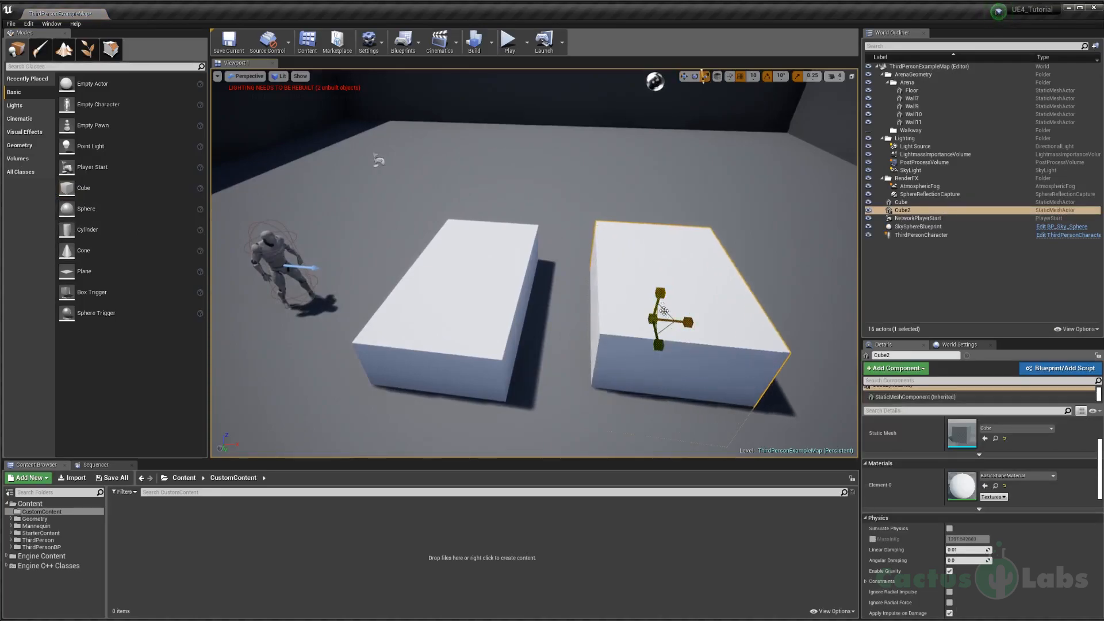
key("Delete")
Step: Duplicate the slab along its short axis so the copy lies beside the original with a narrow gap
left_click(485, 285)
right_click_drag(579, 300, 581, 300)
key("a")
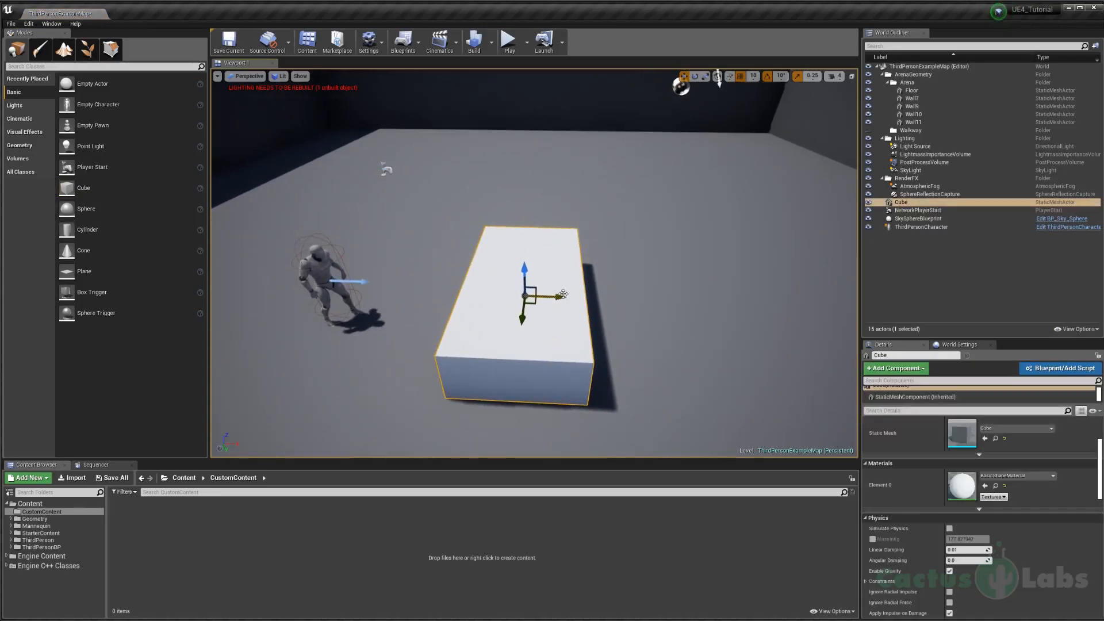
left_click_drag(554, 296, 677, 297)
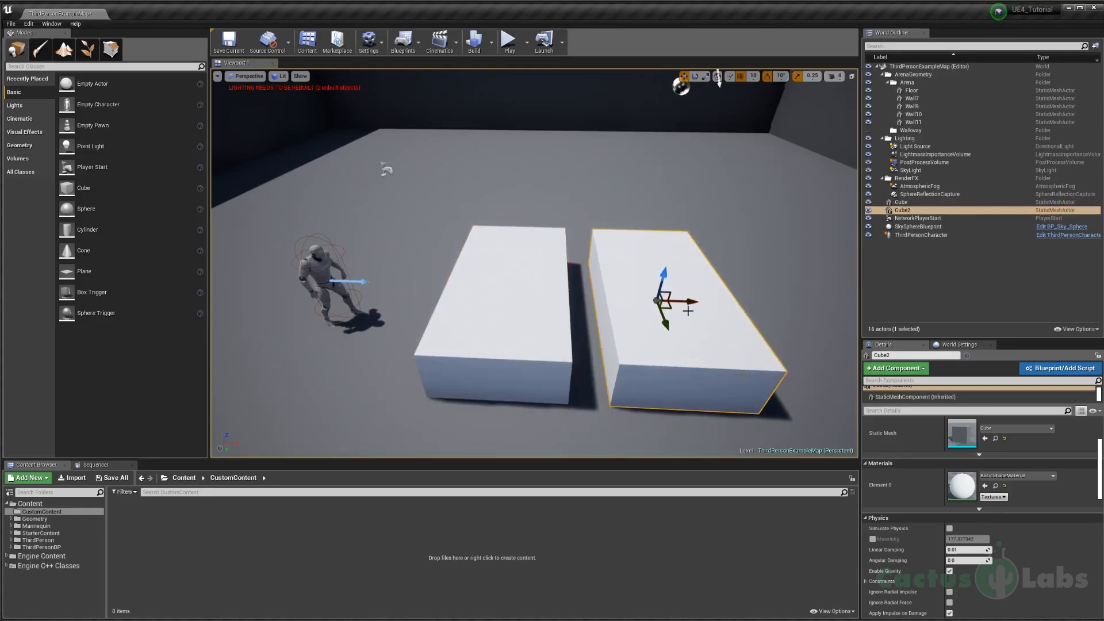
Step: Duplicate the third-person character next to the original and delete the copy
scroll(489, 305, "up", 3)
right_click_drag(490, 306, 398, 208)
key("d")
left_click(499, 193)
key("f")
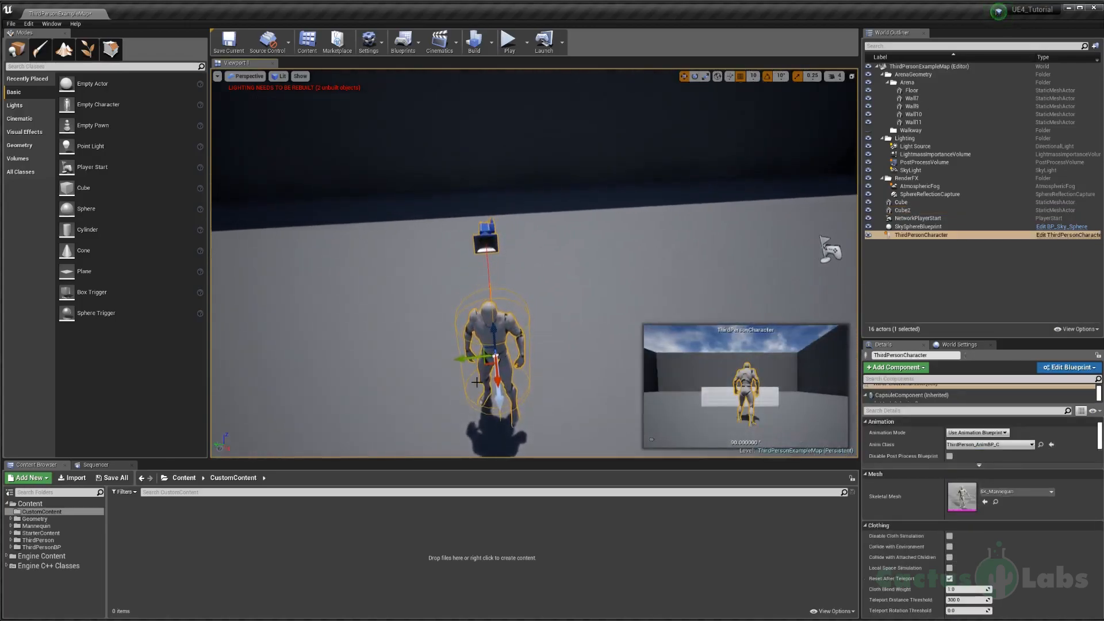
left_click_drag(464, 356, 352, 370, "alt")
key("s")
right_click_drag(477, 364, 424, 366)
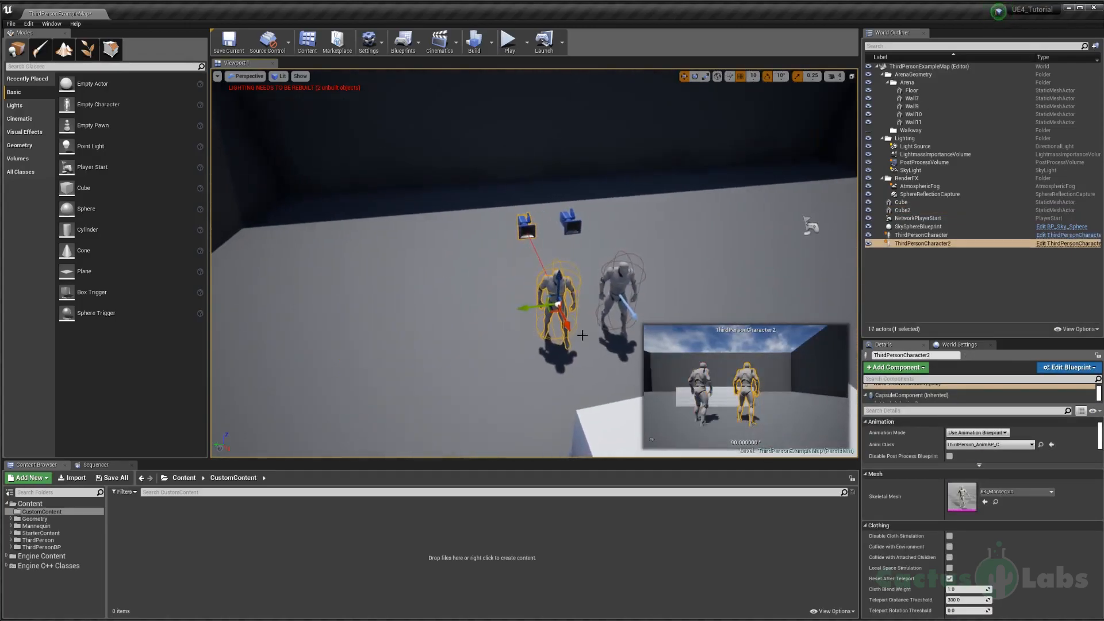
key("Delete")
right_click_drag(571, 336, 612, 333)
key("s")
key("w")
key("s")
key("w")
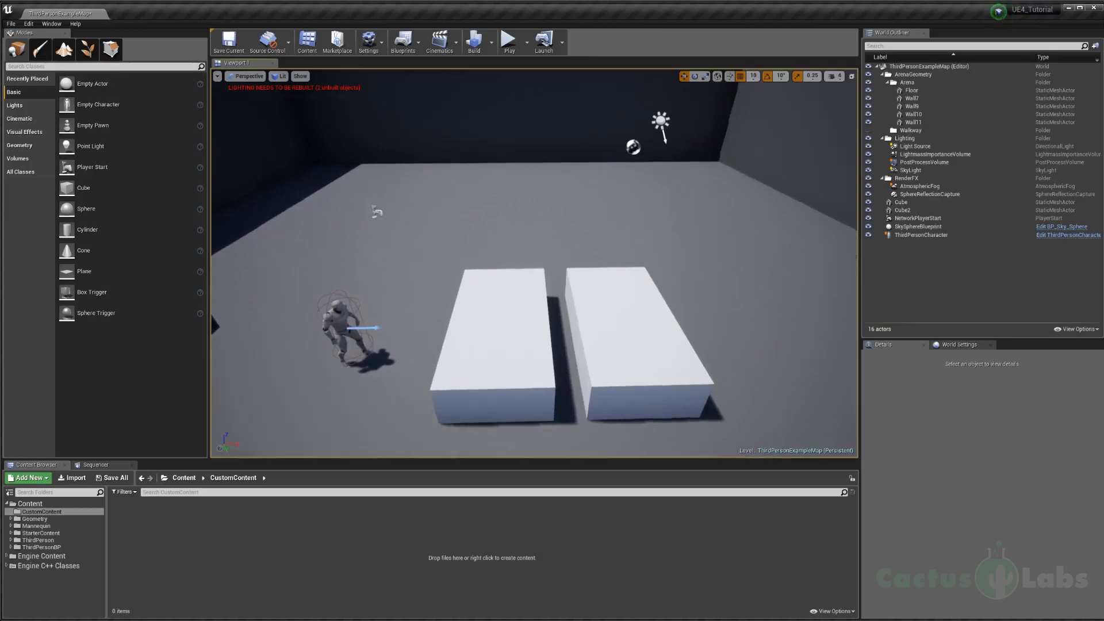
Step: Select both slabs and duplicate them together sideways to form a row of four
right_click_drag(520, 314, 516, 322)
key("s")
left_click(511, 318)
left_click(568, 316, "ctrl")
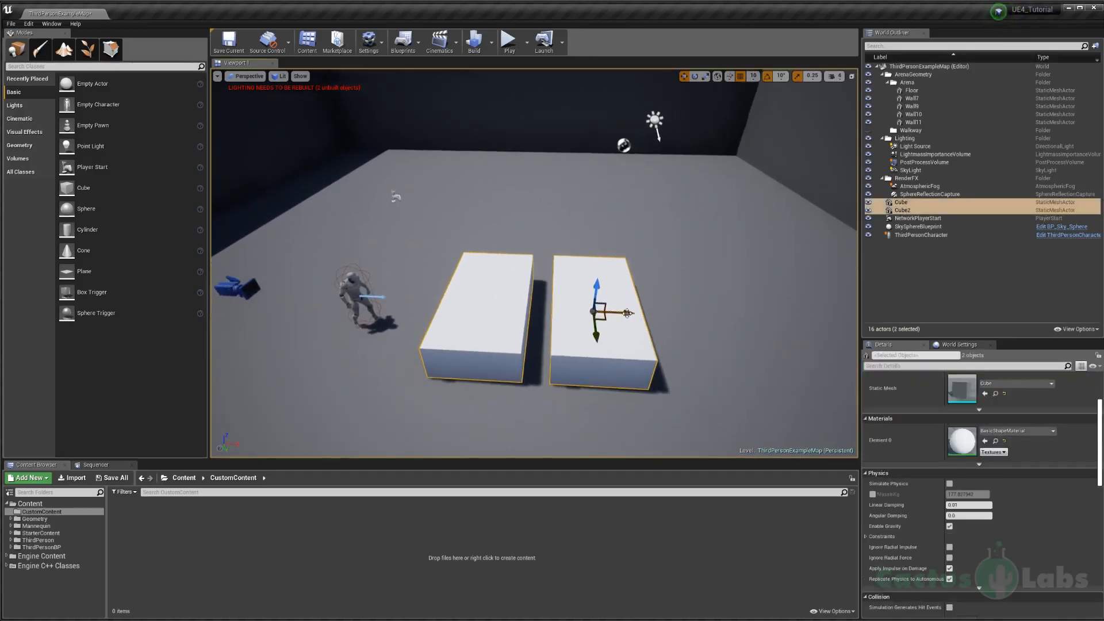
left_click(493, 311)
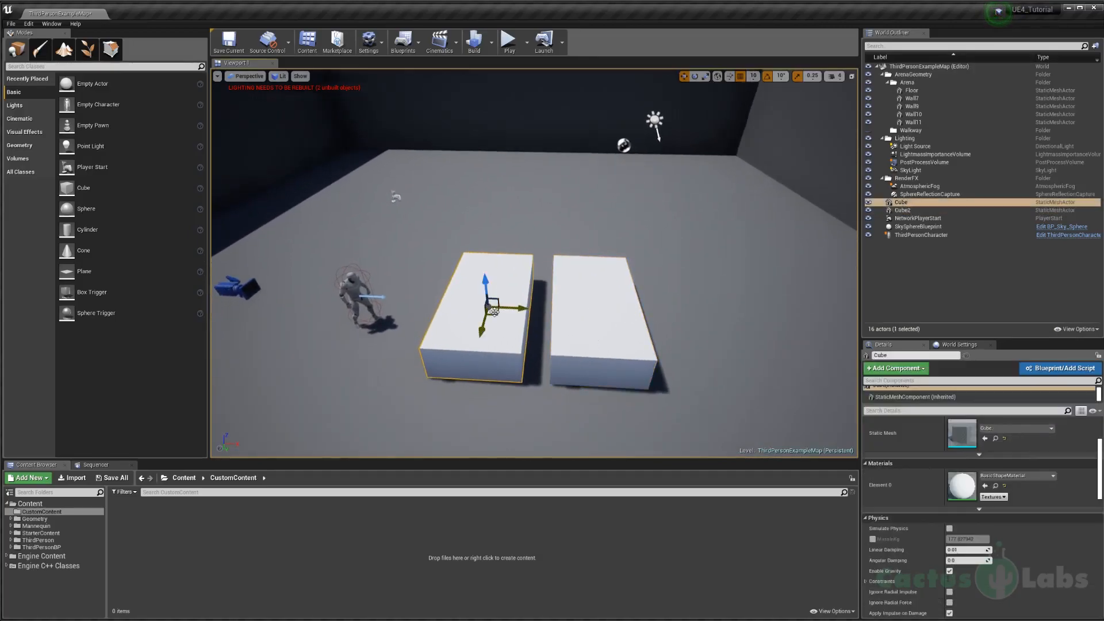
left_click(597, 312, "ctrl")
left_click_drag(623, 314, 820, 318)
right_click_drag(579, 309, 577, 306)
key("s")
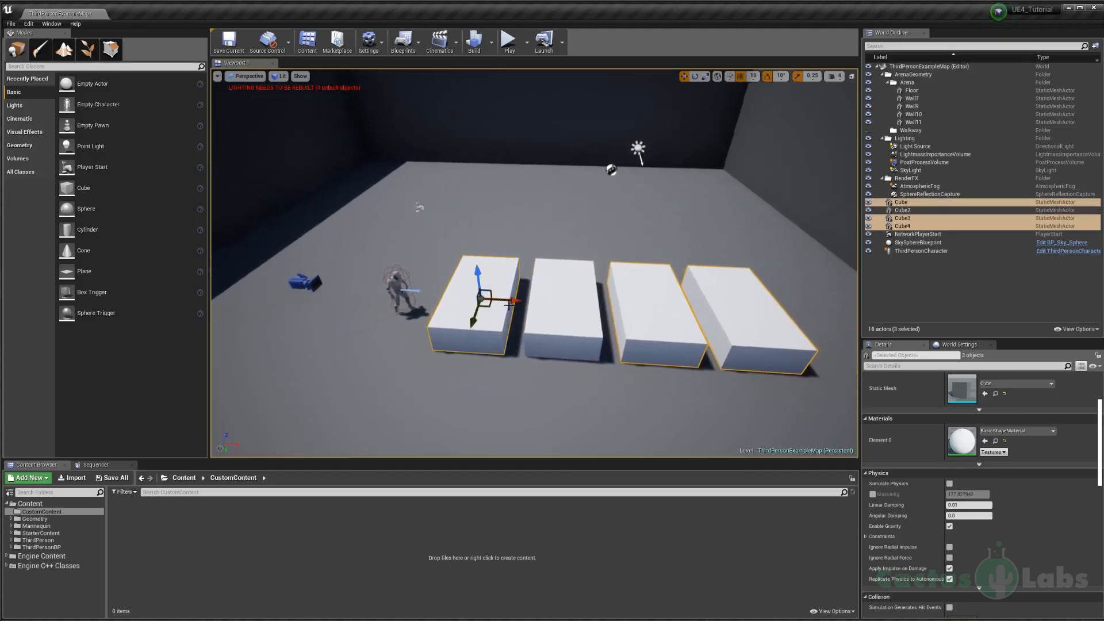
Step: Duplicate the row of four slabs toward the far wall, and undo all duplications back to the two slabs
left_click_drag(562, 320, 586, 259, "alt")
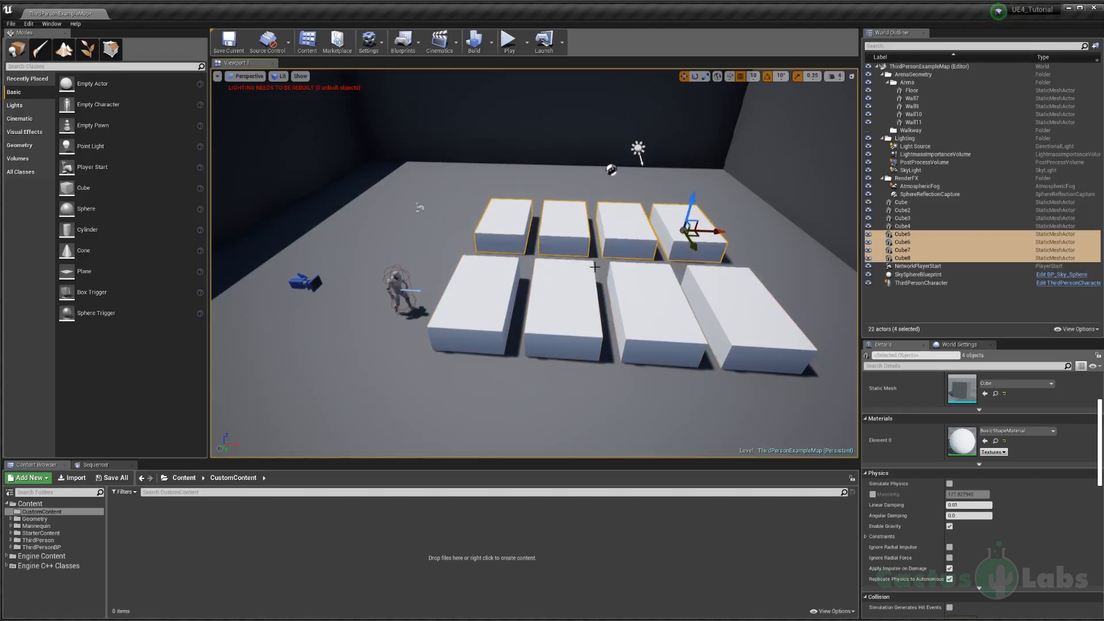
key("ctrl+z")
key("ctrl+z")
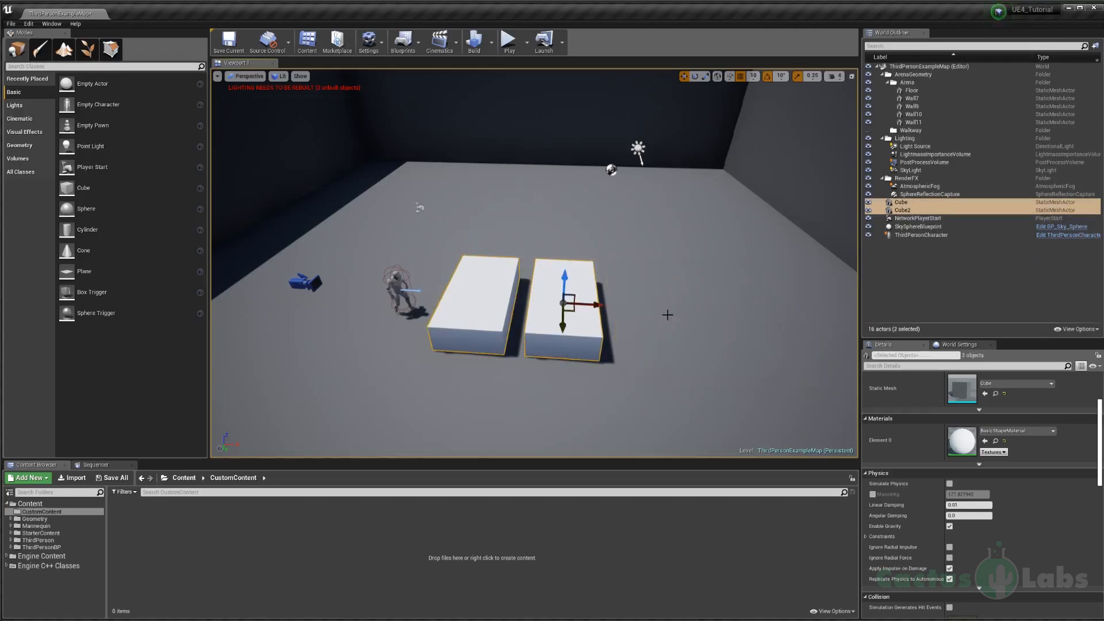
key("ctrl+z")
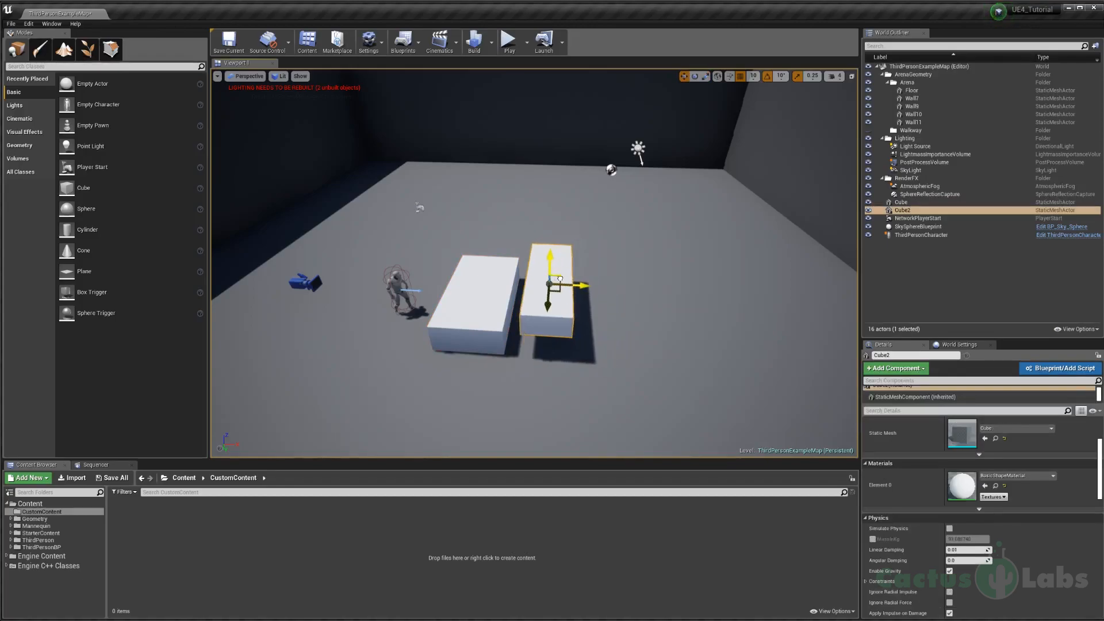
Step: Build rising platforms from the narrowed, raised second slab by duplicating it twice, with the last copy turned and placed highest
scroll(560, 280, "up", 5)
left_click_drag(640, 228, 655, 228)
right_click_drag(655, 228, 555, 229)
left_click_drag(525, 289, 566, 316, "alt")
right_click_drag(606, 320, 718, 314)
key("w")
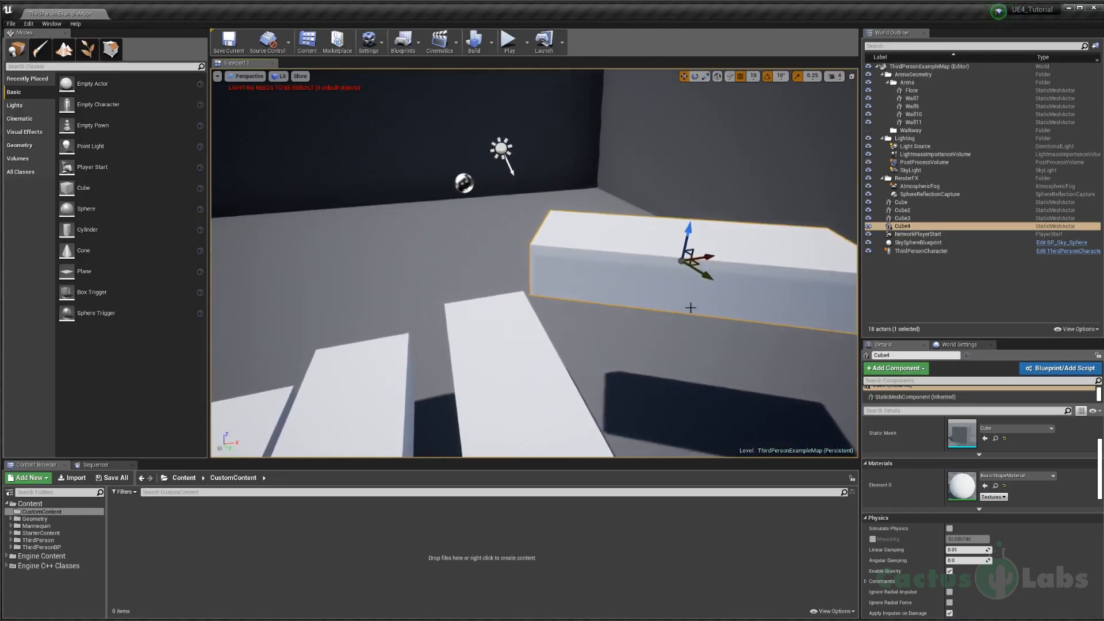
right_click_drag(665, 262, 611, 231)
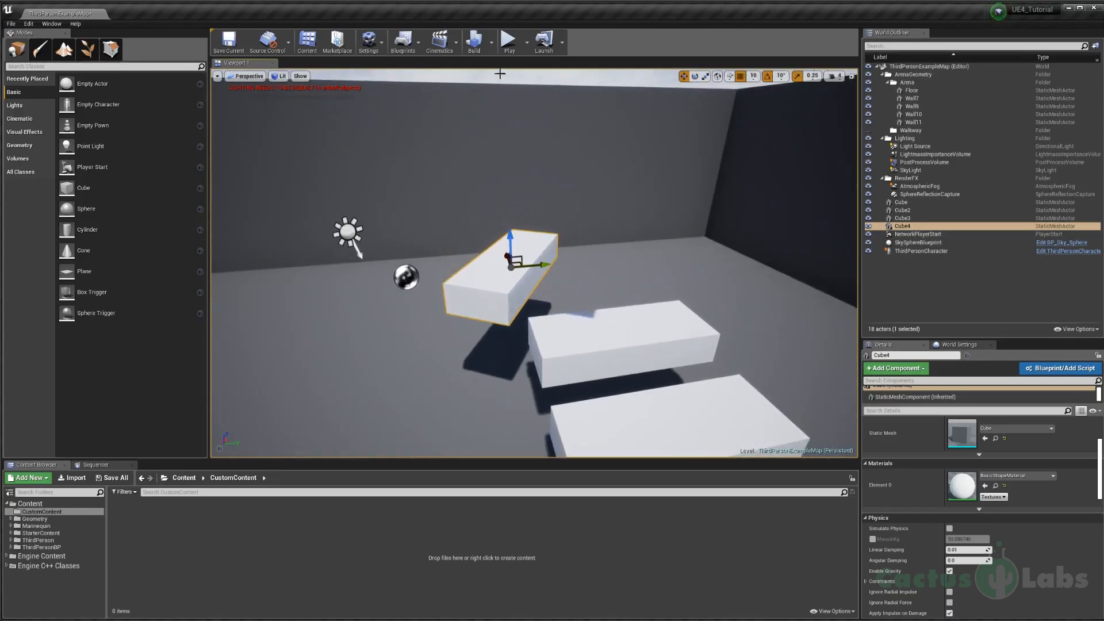
Step: Play the level and jump the character up across the rising slab platforms to test them
left_click(511, 41)
key("w")
key("space")
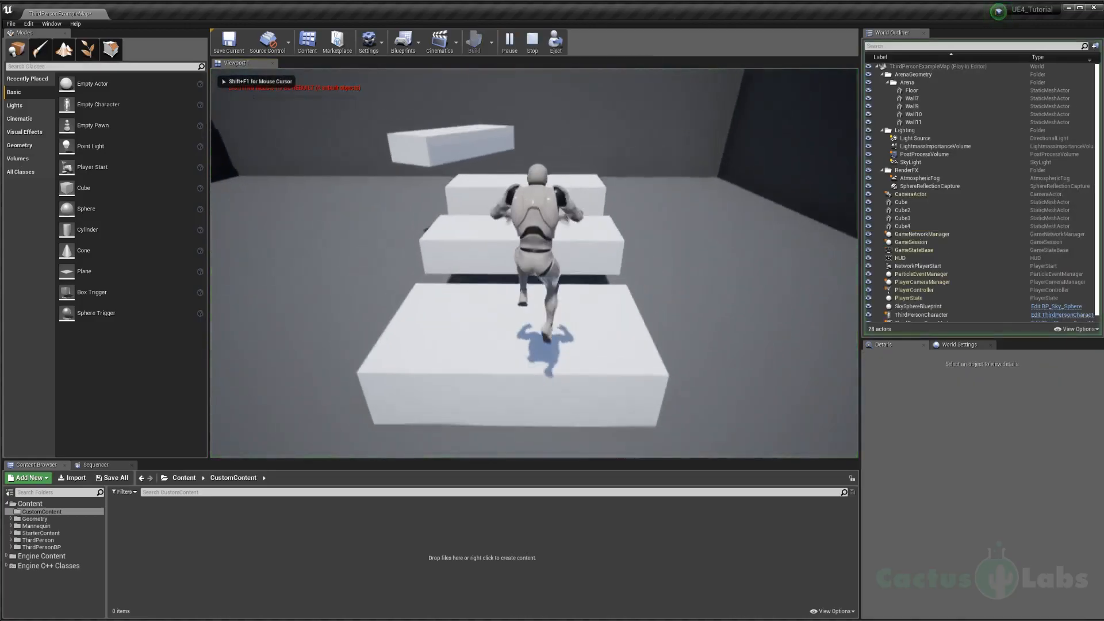
key("w")
key("space")
key("space")
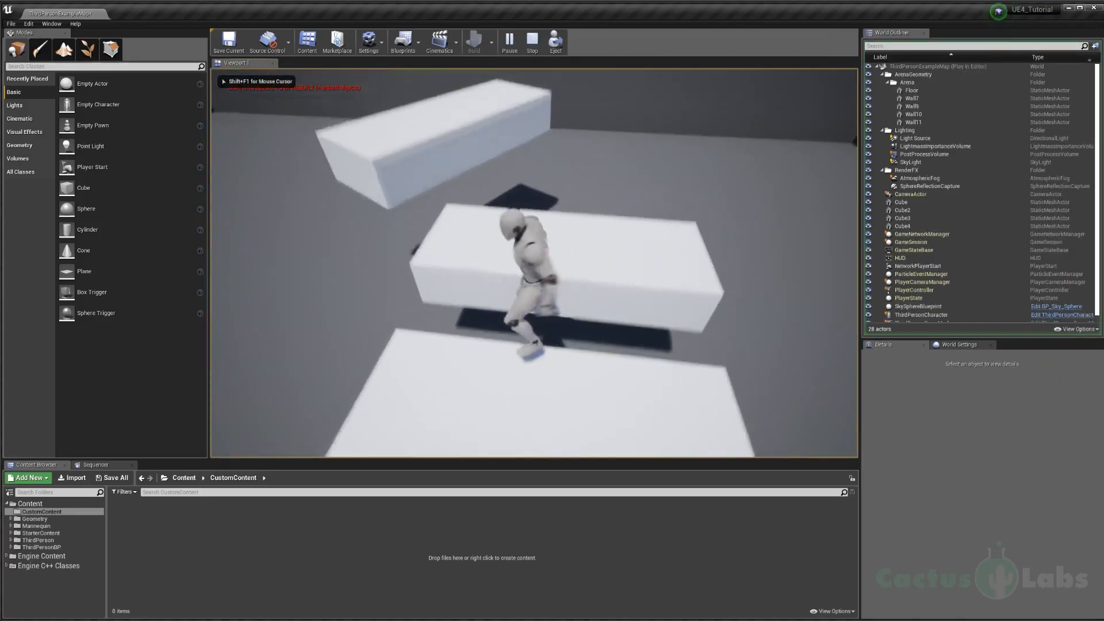
key("w")
key("space")
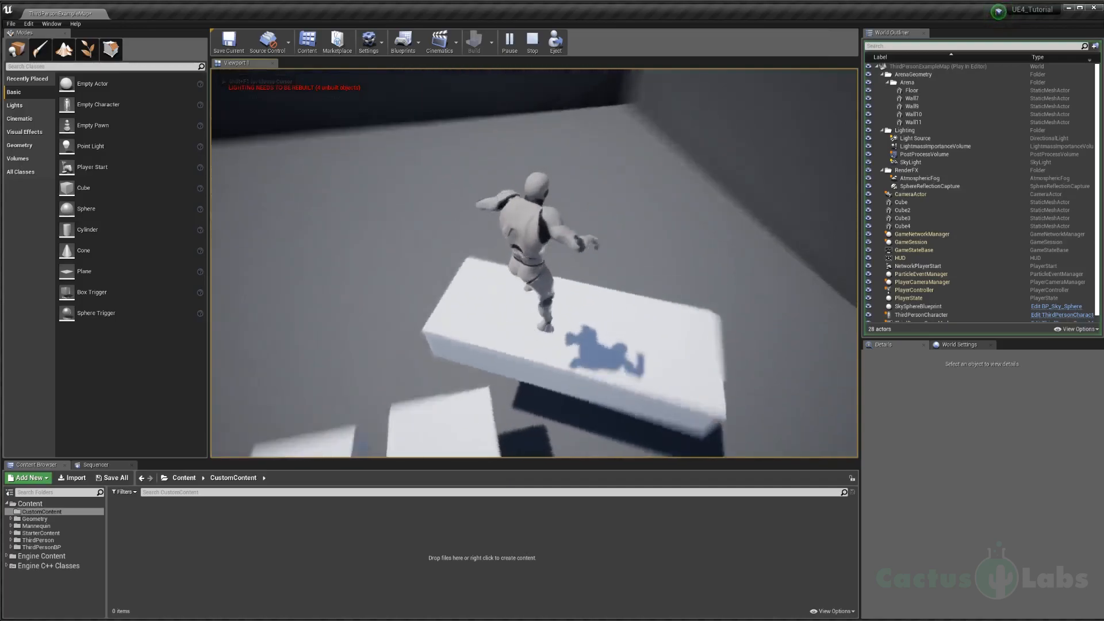
key("w")
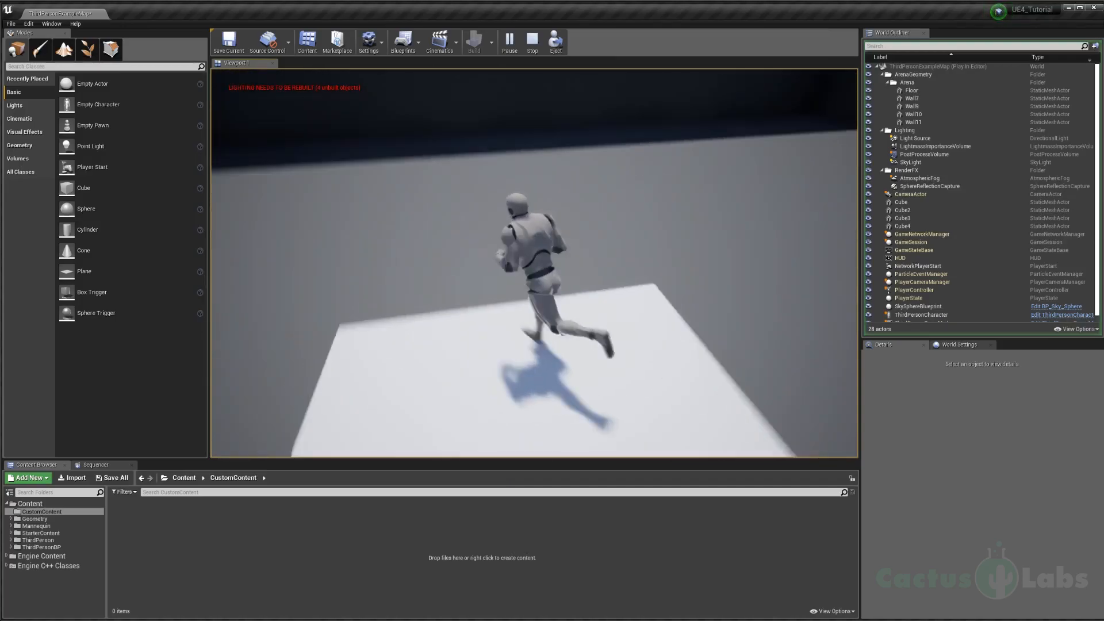
key("space")
key("w")
key("w")
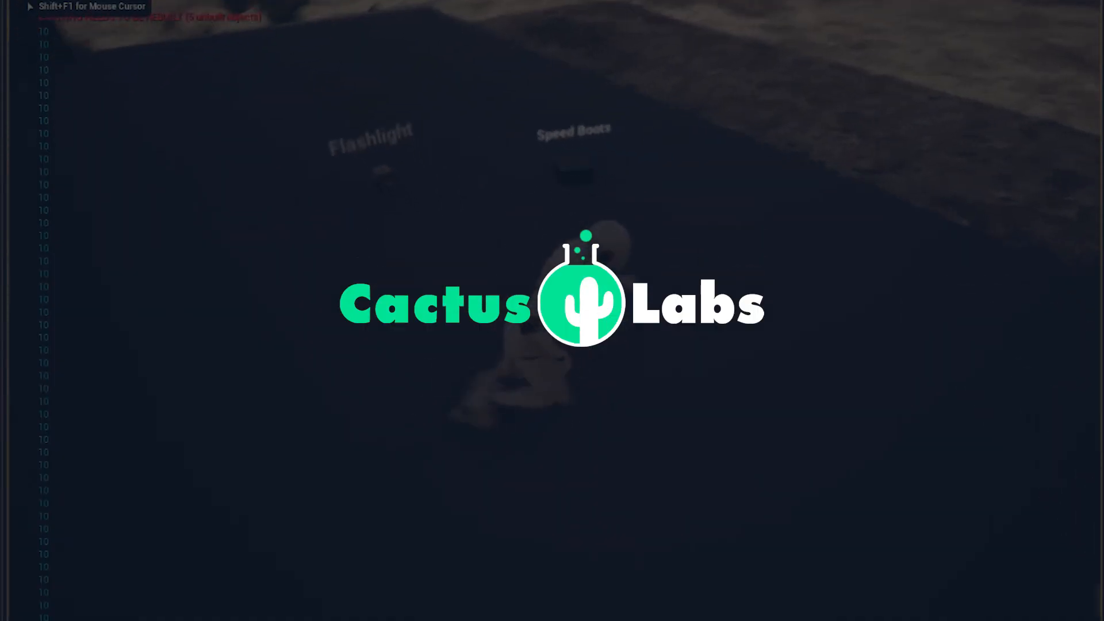